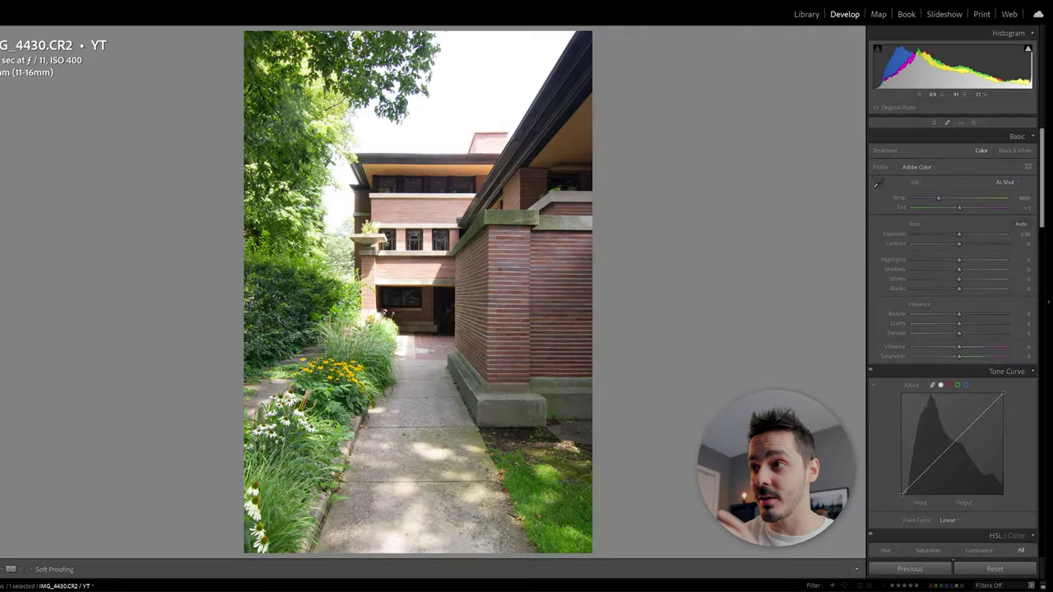
# Set the photo's exposure to −0.24, highlights to −92, shadows to +59, whites to +12 and blacks to −21
pyautogui.click(387, 297)
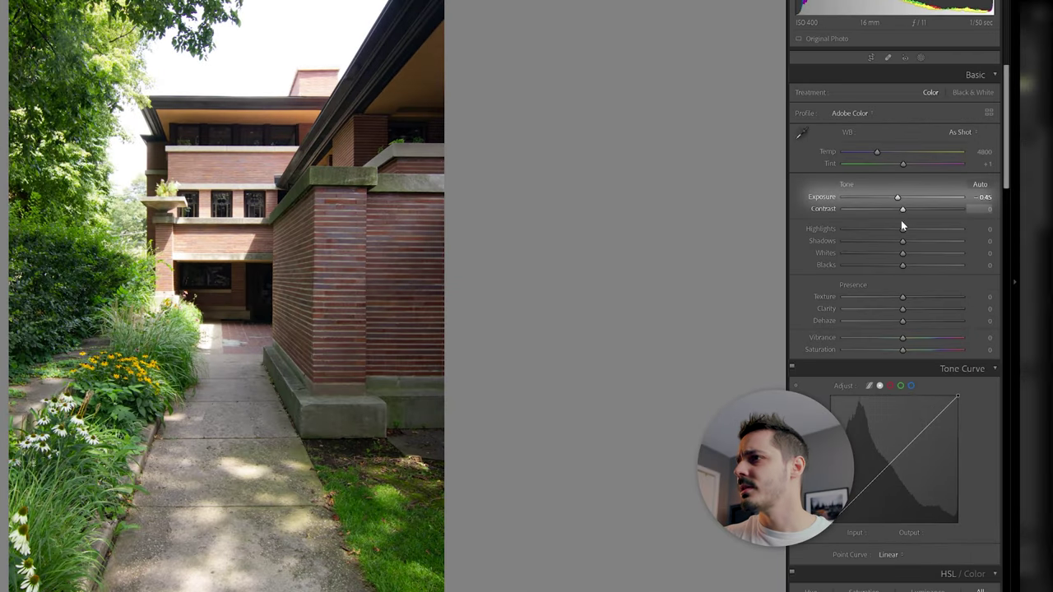
pyautogui.moveTo(902, 230); pyautogui.dragTo(888, 229)
pyautogui.moveTo(902, 241); pyautogui.dragTo(925, 243)
pyautogui.moveTo(897, 197); pyautogui.dragTo(903, 201)
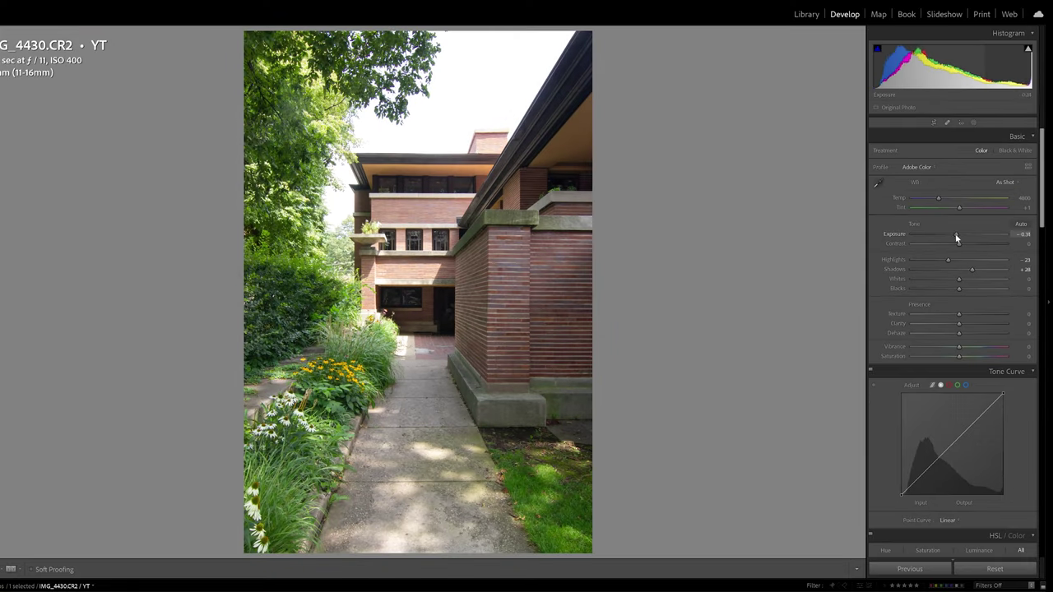
pyautogui.moveTo(927, 261); pyautogui.dragTo(915, 260)
pyautogui.moveTo(972, 269)
pyautogui.mouseDown()
pyautogui.moveTo(987, 281)
pyautogui.moveTo(964, 278)
pyautogui.mouseUp()
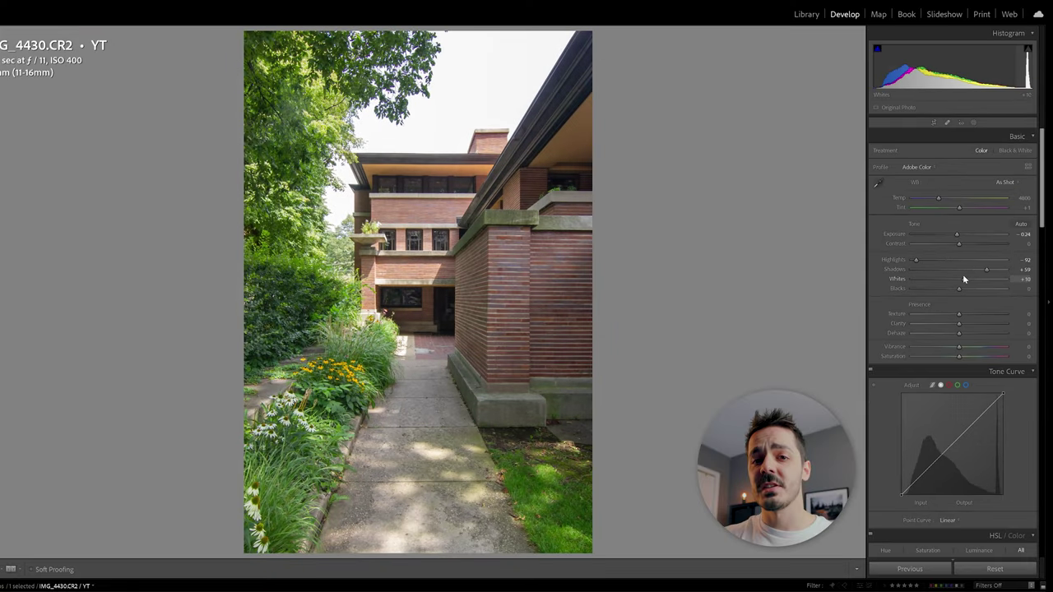
pyautogui.click(954, 236)
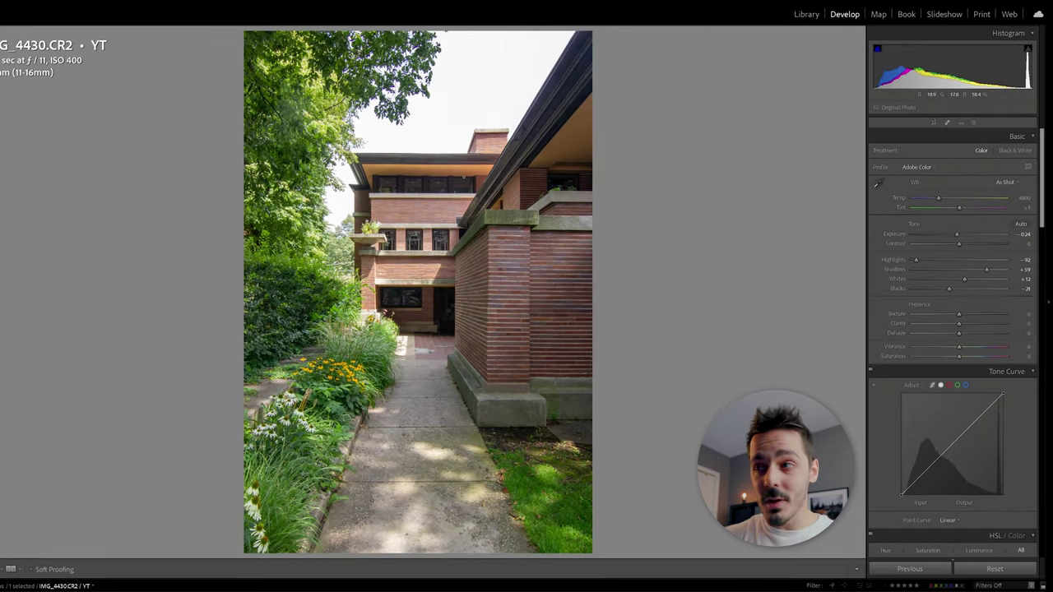
# Judge the brickwork up close and set texture to +14, clarity to +39, vibrance to +3 and saturation to +10
pyautogui.press('i')
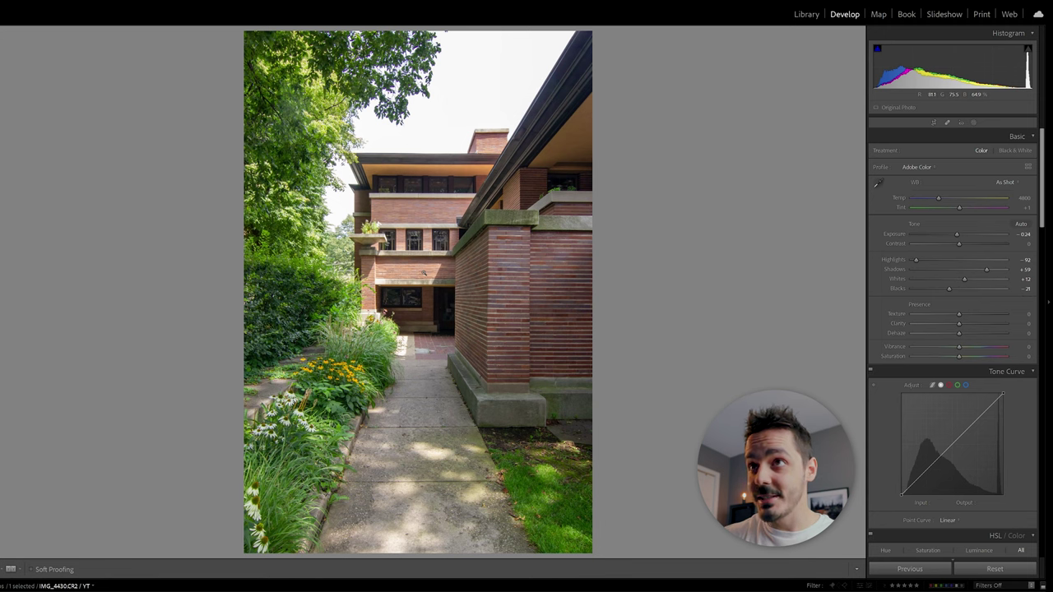
pyautogui.press('i')
pyautogui.press('i')
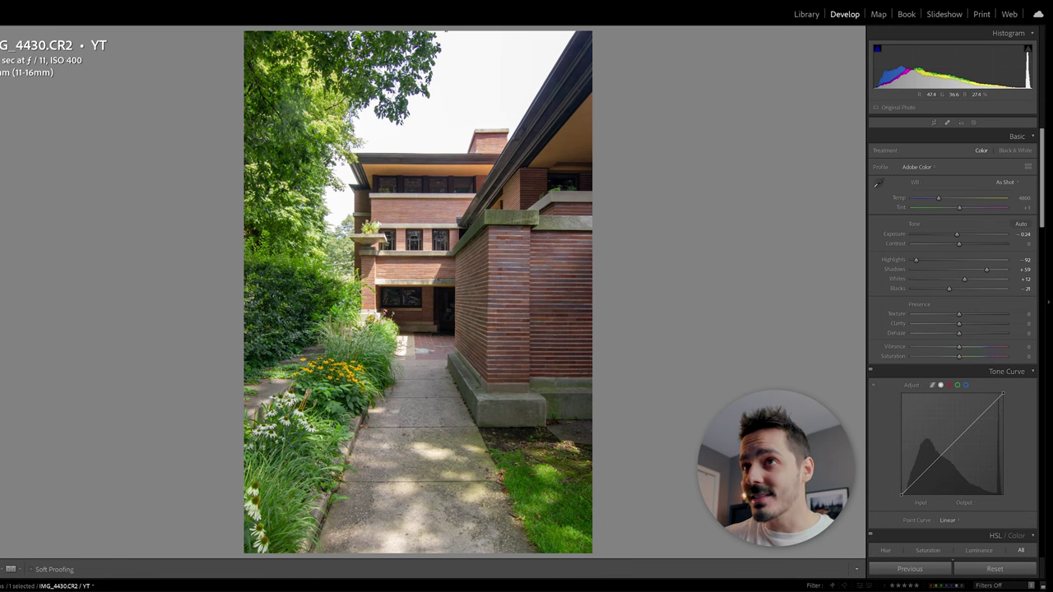
pyautogui.click(434, 282)
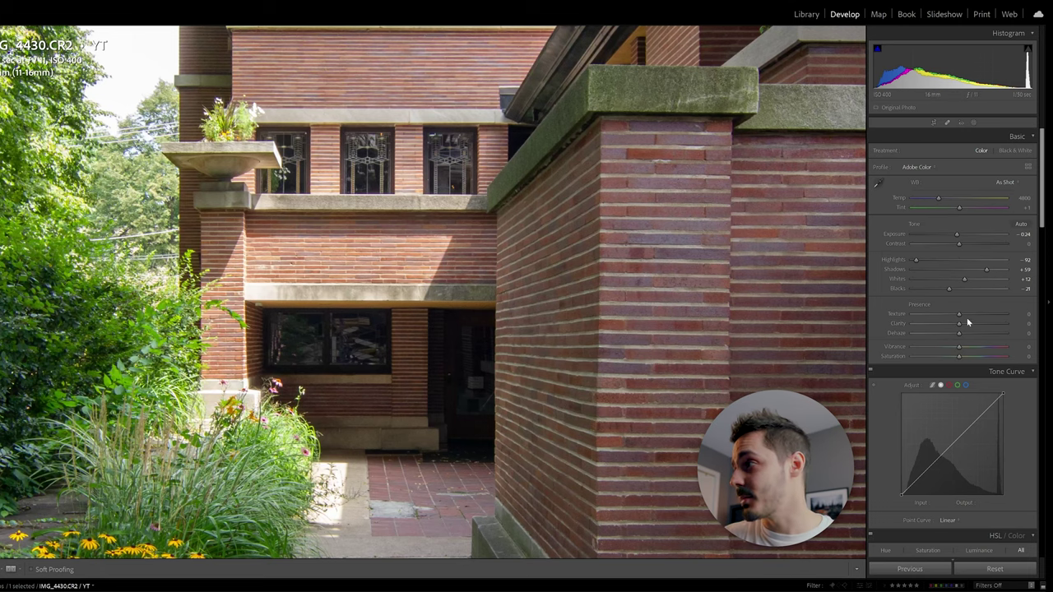
pyautogui.moveTo(960, 316); pyautogui.dragTo(969, 315)
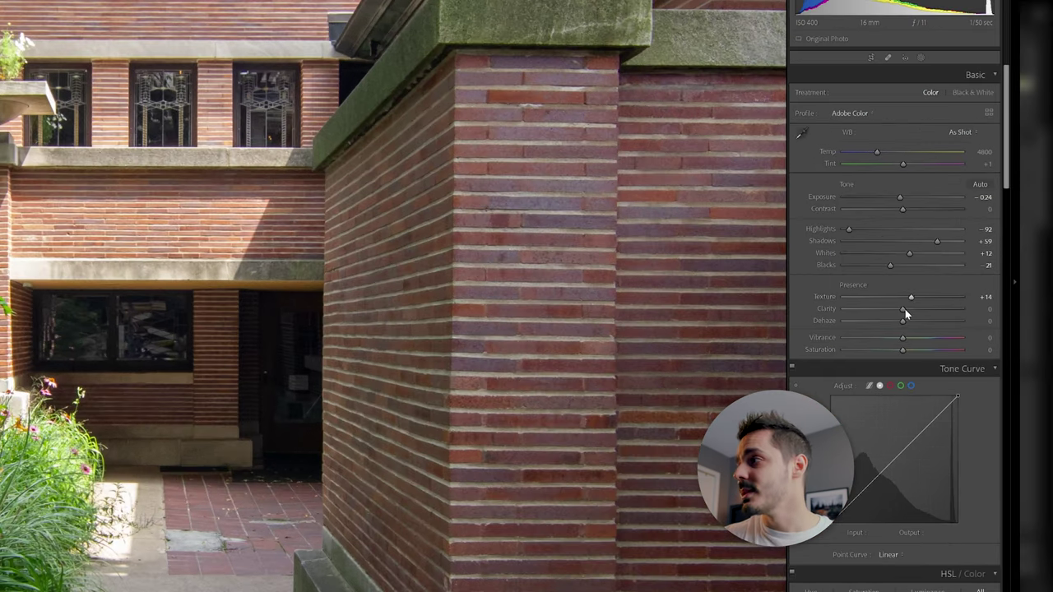
pyautogui.moveTo(905, 310); pyautogui.dragTo(913, 308)
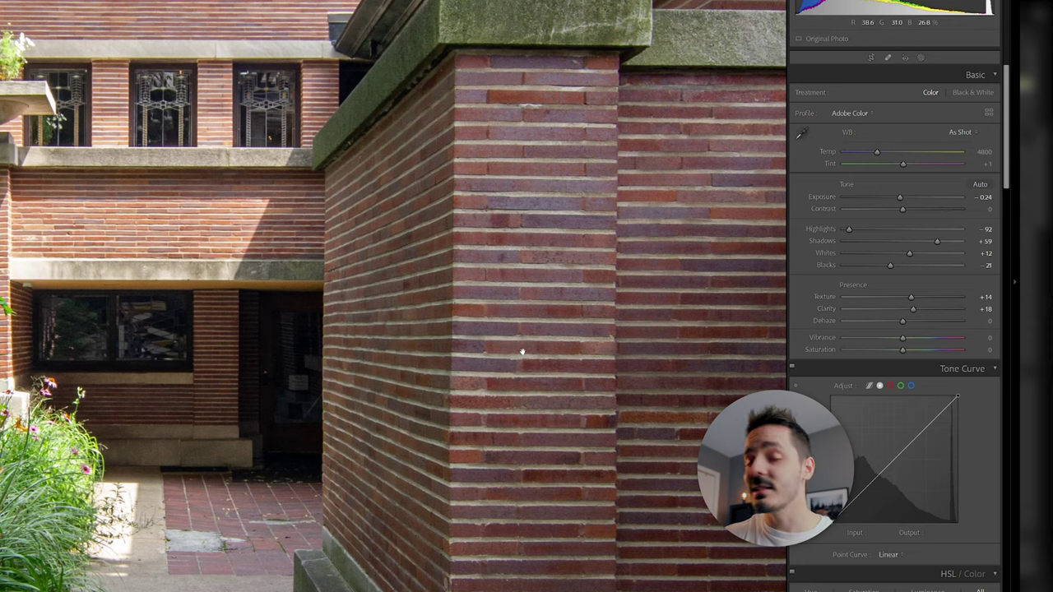
pyautogui.moveTo(514, 369); pyautogui.dragTo(342, 297)
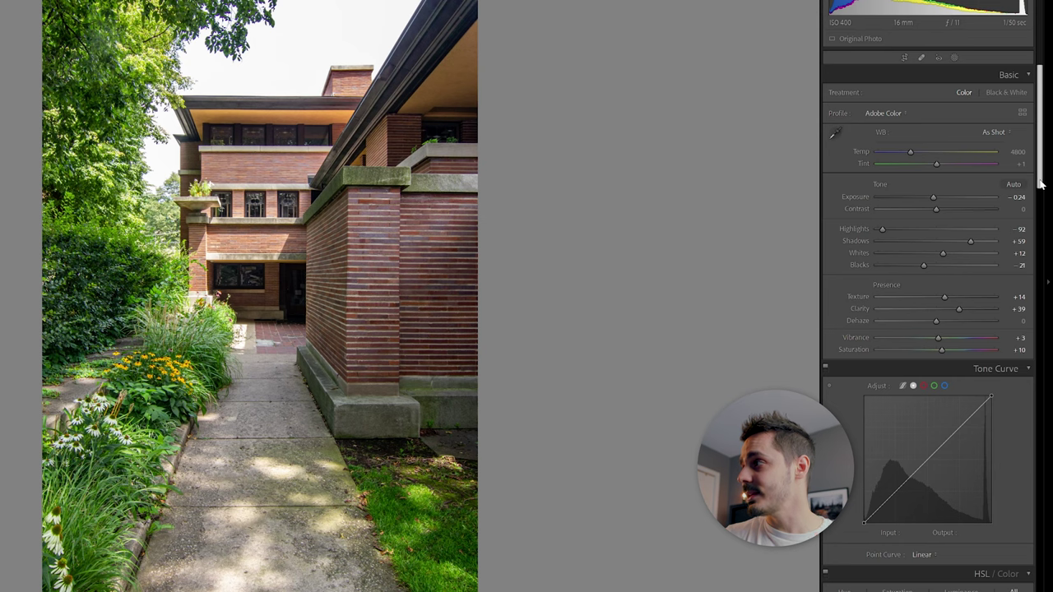
# Boost the bricks' color by setting HSL saturation to +33 for red, +16 for orange and +10 for yellow
pyautogui.moveTo(1037, 170); pyautogui.dragTo(1051, 269)
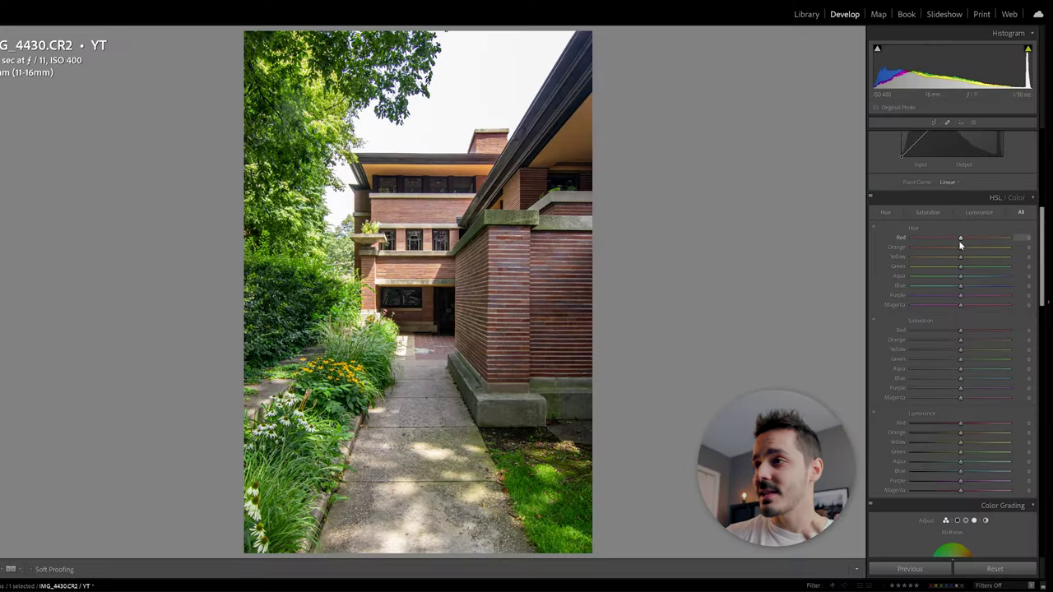
pyautogui.click(506, 288)
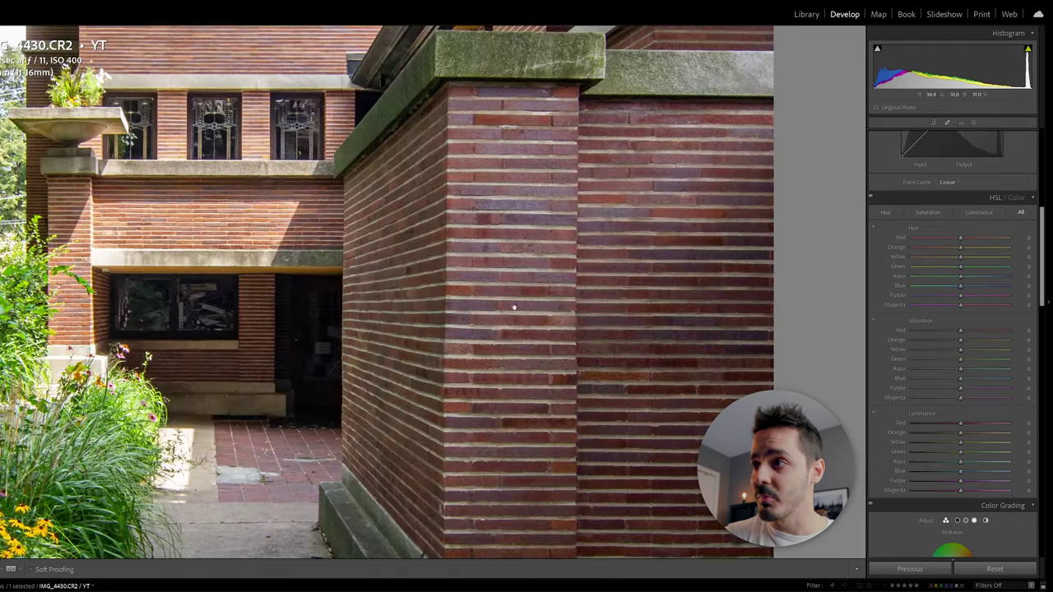
pyautogui.click(513, 308)
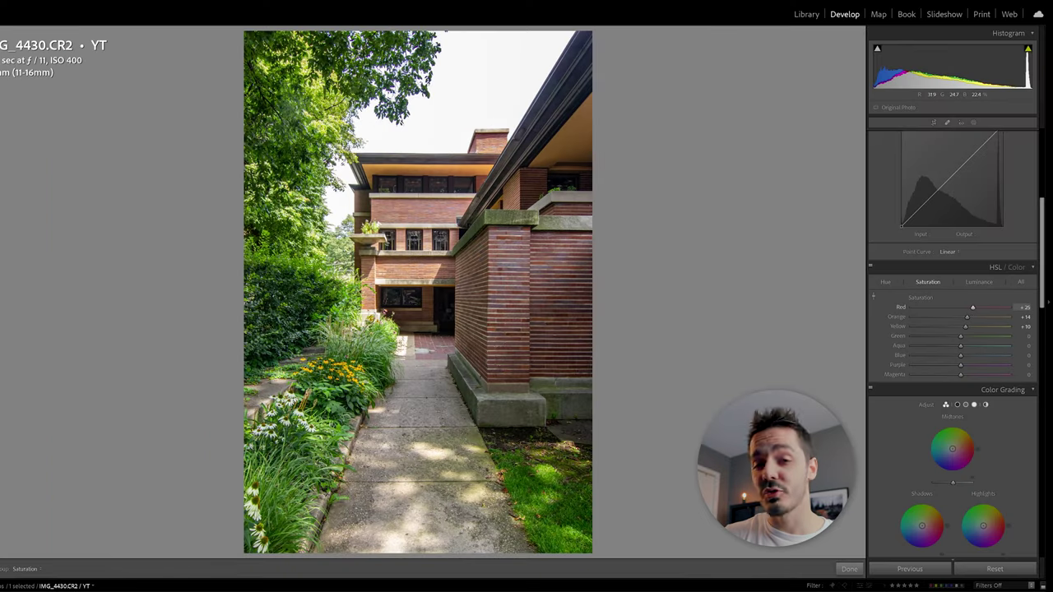
pyautogui.press('Up')
pyautogui.press('Up')
pyautogui.press('Up')
pyautogui.press('Up')
pyautogui.press('Up')
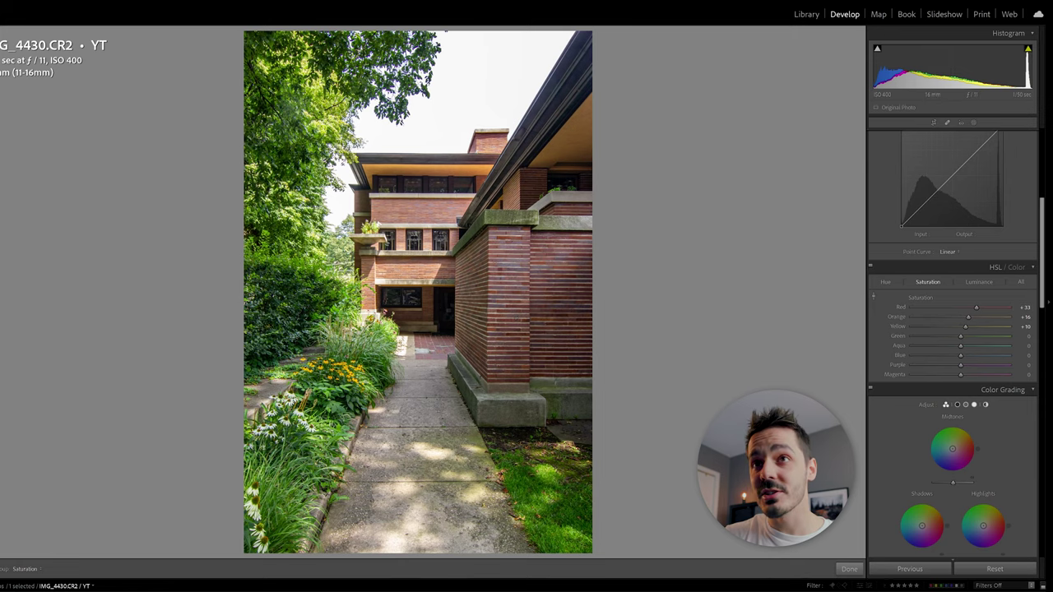
# Mute the foliage by setting HSL saturation to −43 for green, −20 for aqua and −4 for blue
pyautogui.press('z')
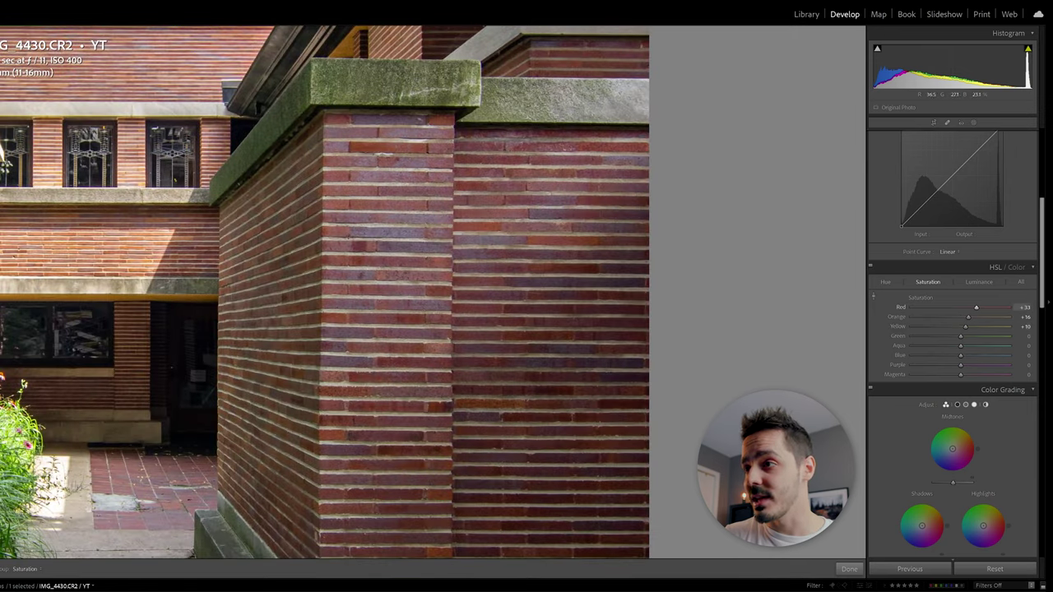
pyautogui.moveTo(33, 412); pyautogui.dragTo(501, 270)
pyautogui.moveTo(960, 336); pyautogui.dragTo(939, 336)
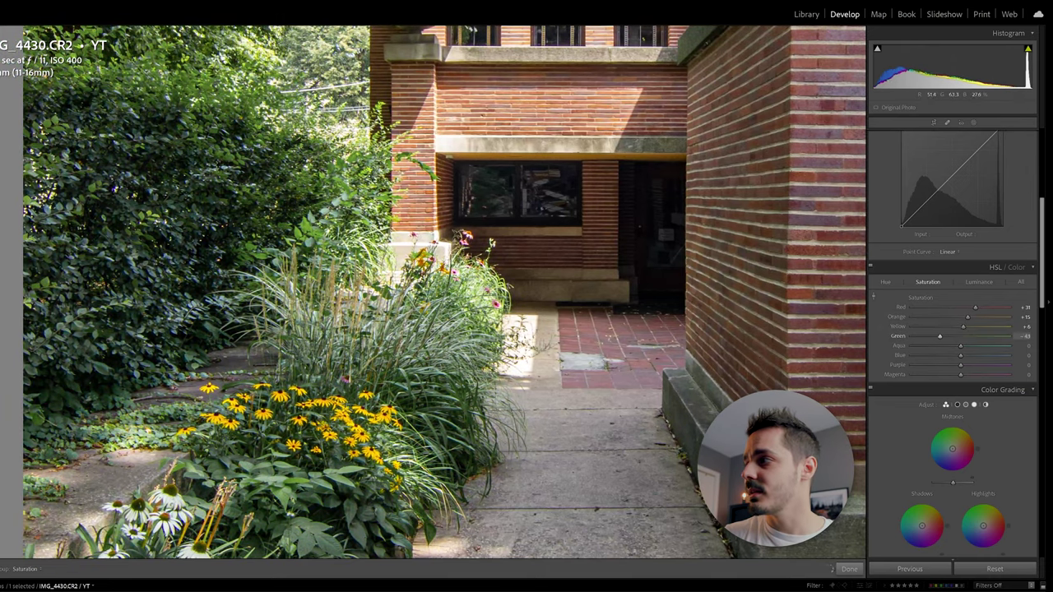
pyautogui.moveTo(953, 348); pyautogui.dragTo(950, 349)
pyautogui.click(956, 357)
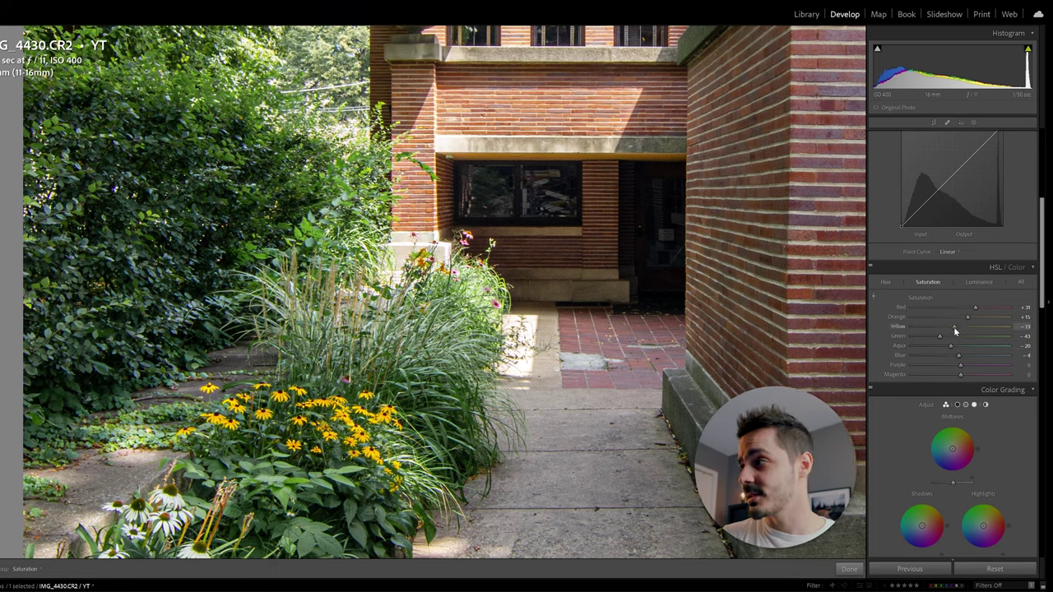
# Set HSL saturation to orange −22, yellow −65, green −85, aqua −57, blue −26, purple −12 and magenta +14
pyautogui.moveTo(943, 335)
pyautogui.mouseDown()
pyautogui.moveTo(918, 336)
pyautogui.moveTo(960, 317)
pyautogui.moveTo(950, 317)
pyautogui.mouseUp()
pyautogui.click(928, 327)
pyautogui.moveTo(951, 346)
pyautogui.mouseDown()
pyautogui.moveTo(932, 345)
pyautogui.moveTo(948, 355)
pyautogui.mouseUp()
pyautogui.moveTo(960, 366); pyautogui.dragTo(1002, 367)
pyautogui.moveTo(961, 375); pyautogui.dragTo(957, 375)
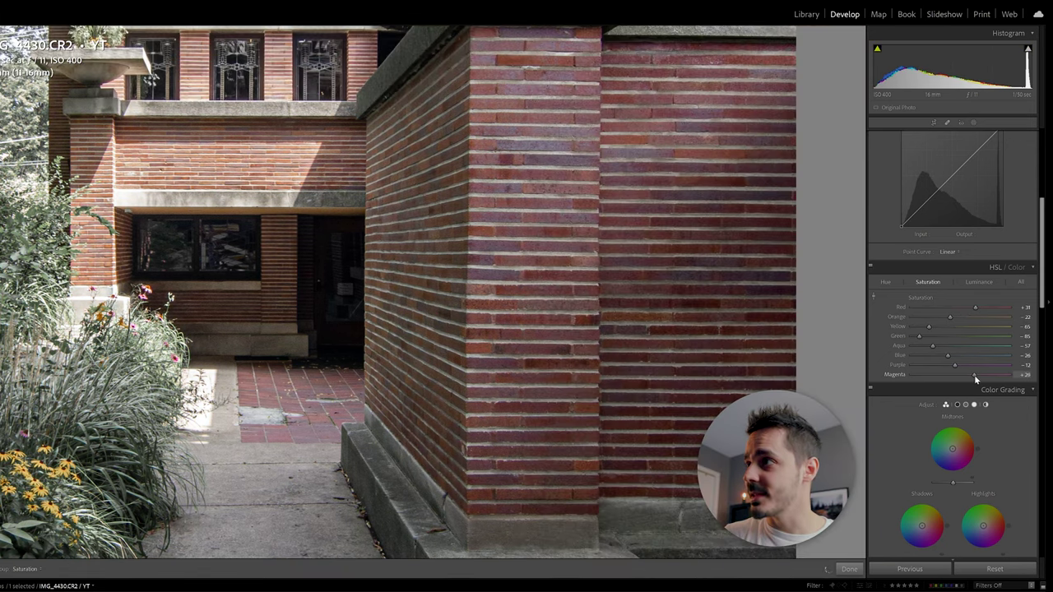
pyautogui.moveTo(995, 378); pyautogui.dragTo(989, 379)
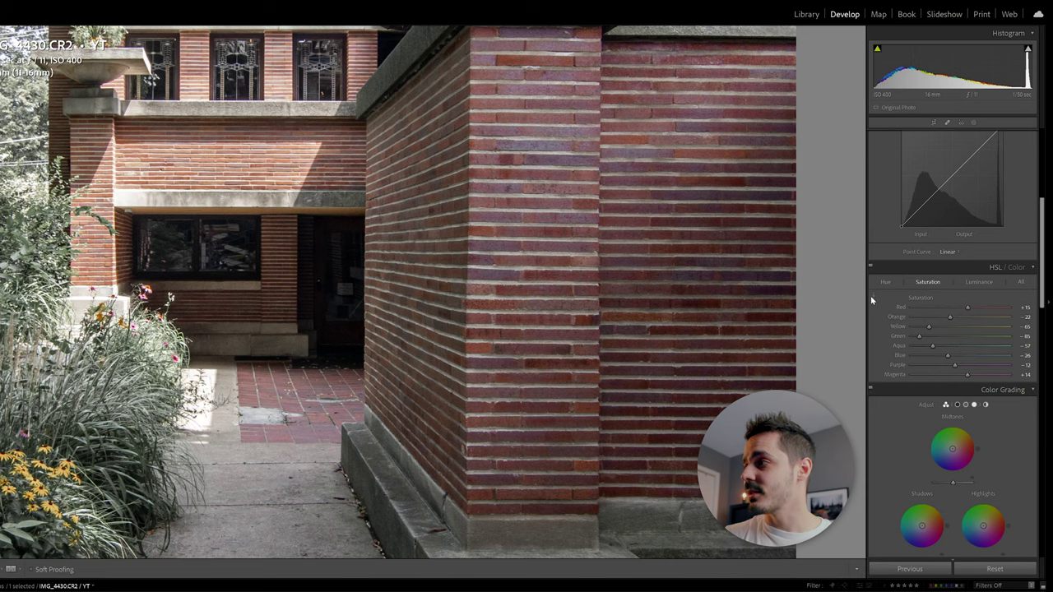
# Fine-tune the saturation directly on the photo with the targeted adjustment tool, reducing the yellow flowers beside the path
pyautogui.click(871, 298)
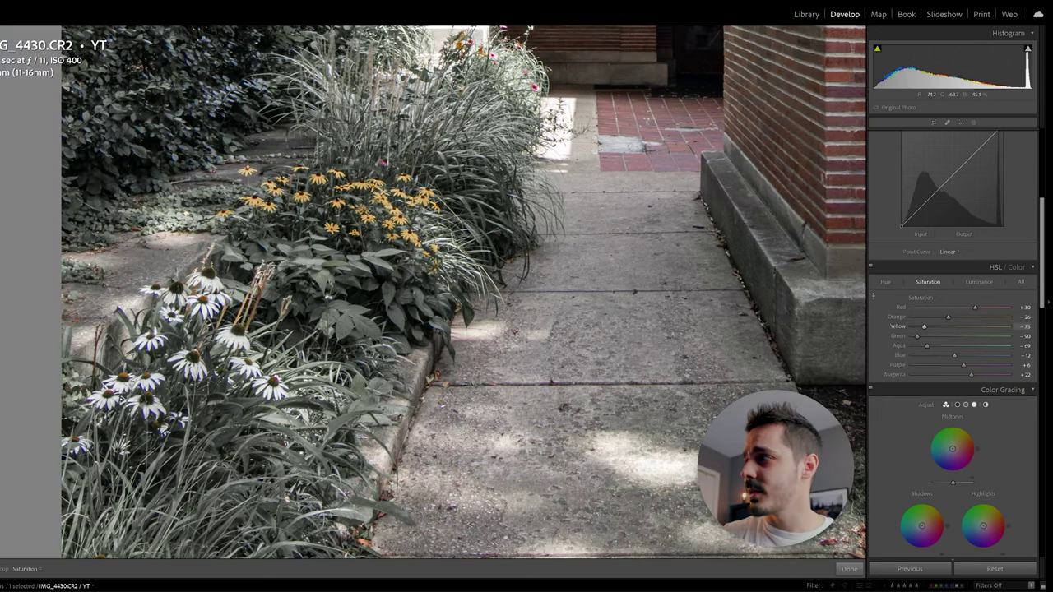
pyautogui.moveTo(385, 216); pyautogui.dragTo(385, 223)
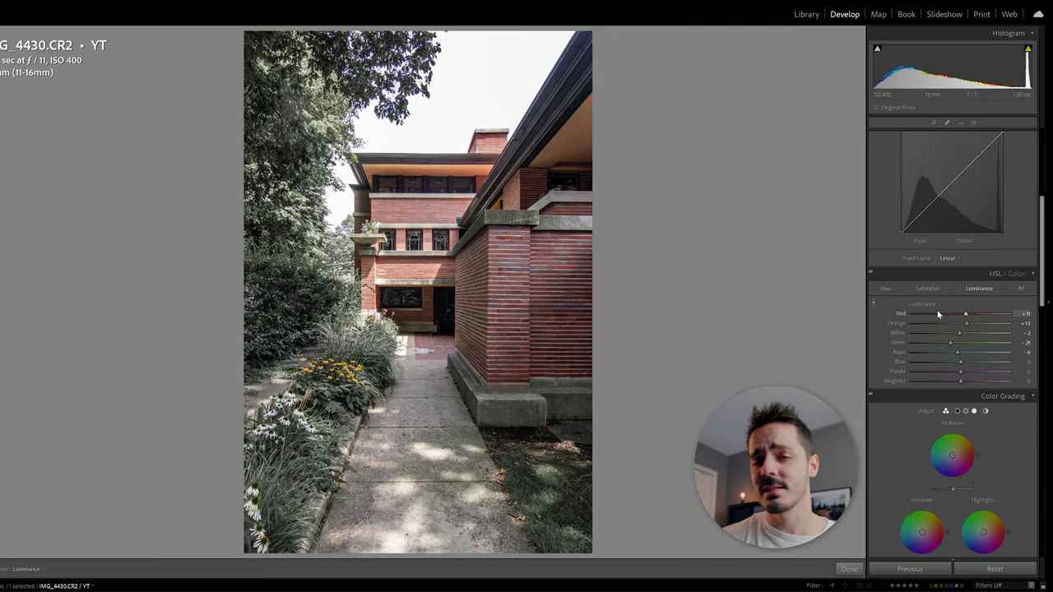
# Set HSL luminance to green −16, aqua −21, blue −22 and purple −7
pyautogui.moveTo(957, 352); pyautogui.dragTo(951, 353)
pyautogui.moveTo(961, 362); pyautogui.dragTo(950, 362)
pyautogui.moveTo(950, 343); pyautogui.dragTo(957, 372)
# Compare the photo with and without the HSL adjustments, both as a whole and zoomed in on the brickwork and roofline
pyautogui.click(870, 274)
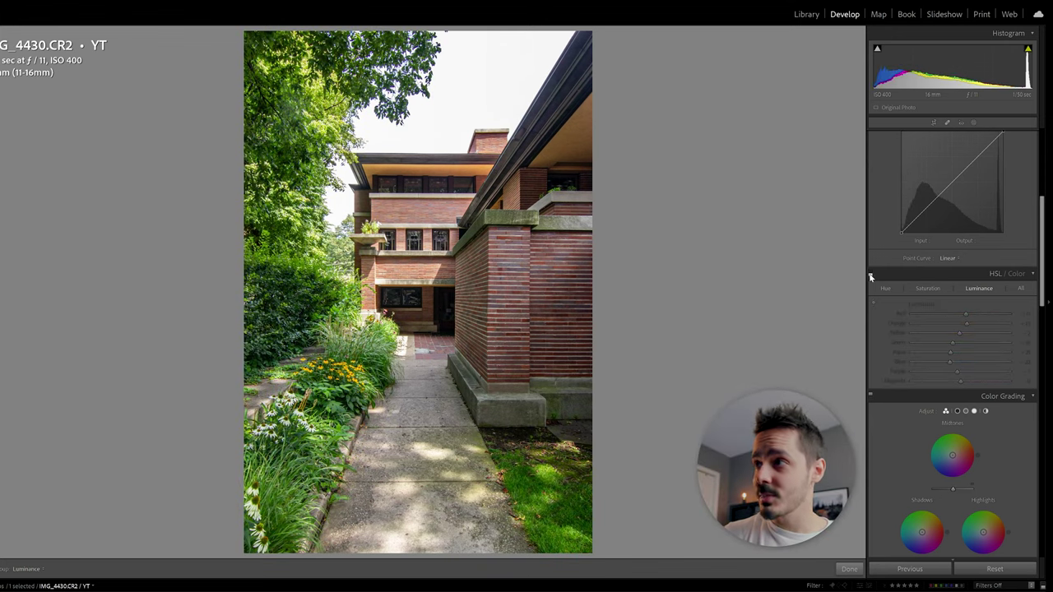
pyautogui.click(870, 275)
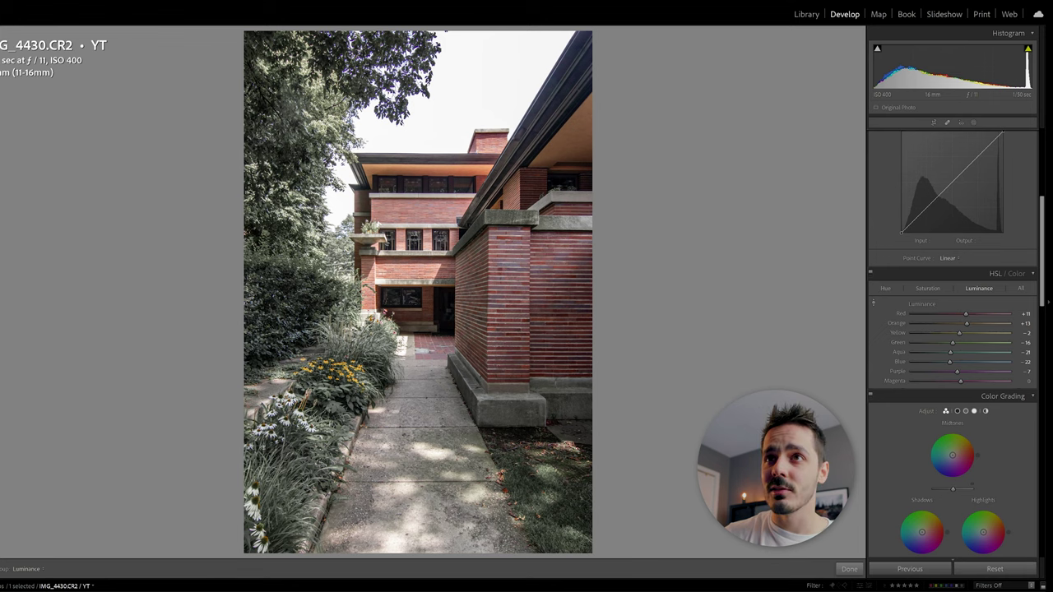
pyautogui.press('z')
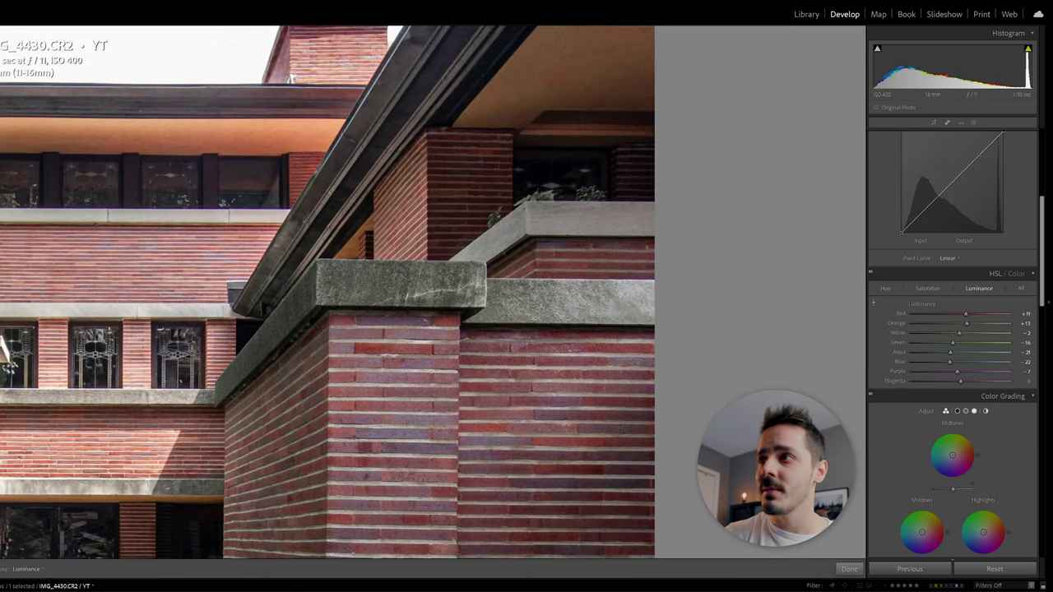
pyautogui.click(870, 274)
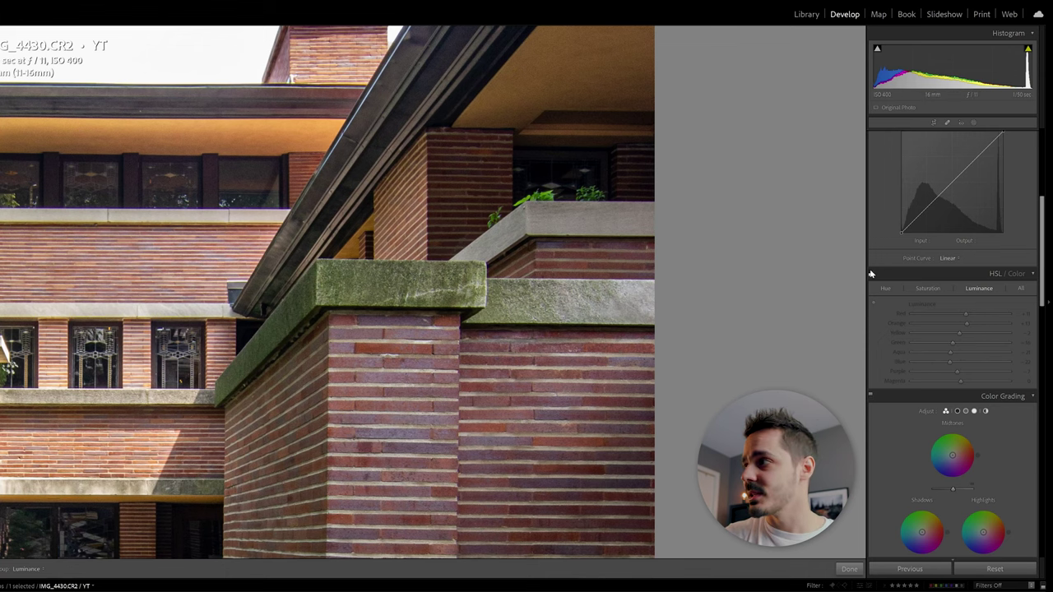
pyautogui.click(870, 278)
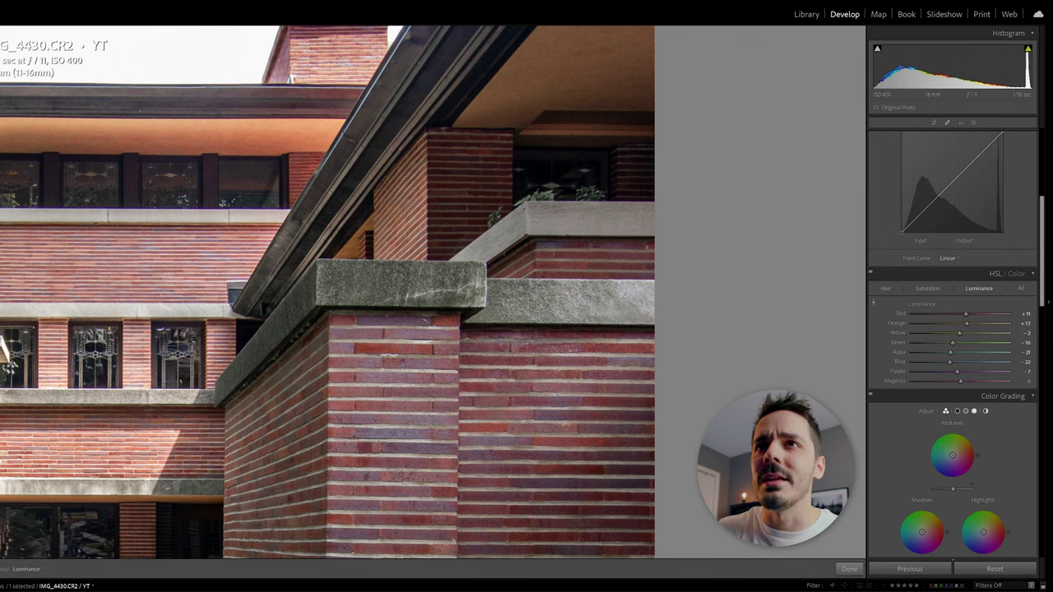
pyautogui.press('z')
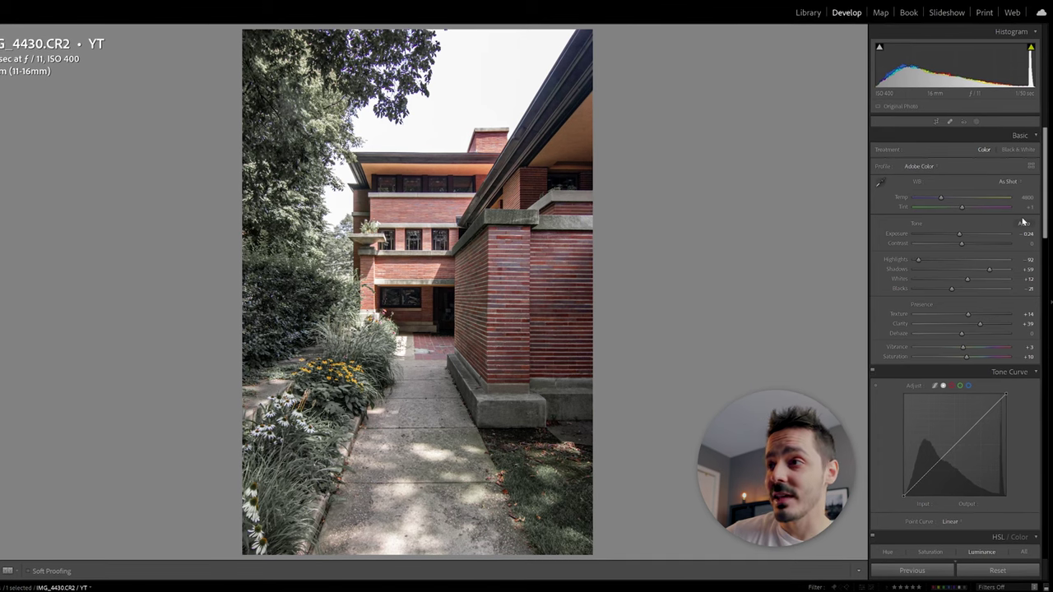
# Apply the Medium Contrast point curve preset in the Tone Curve
pyautogui.moveTo(1043, 230); pyautogui.dragTo(1049, 257)
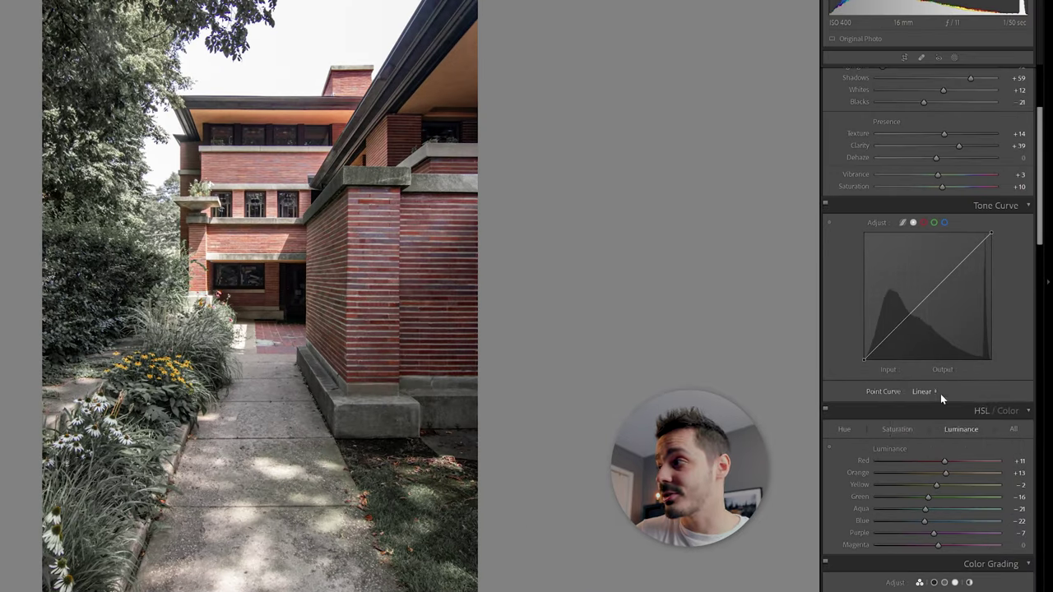
pyautogui.click(955, 390)
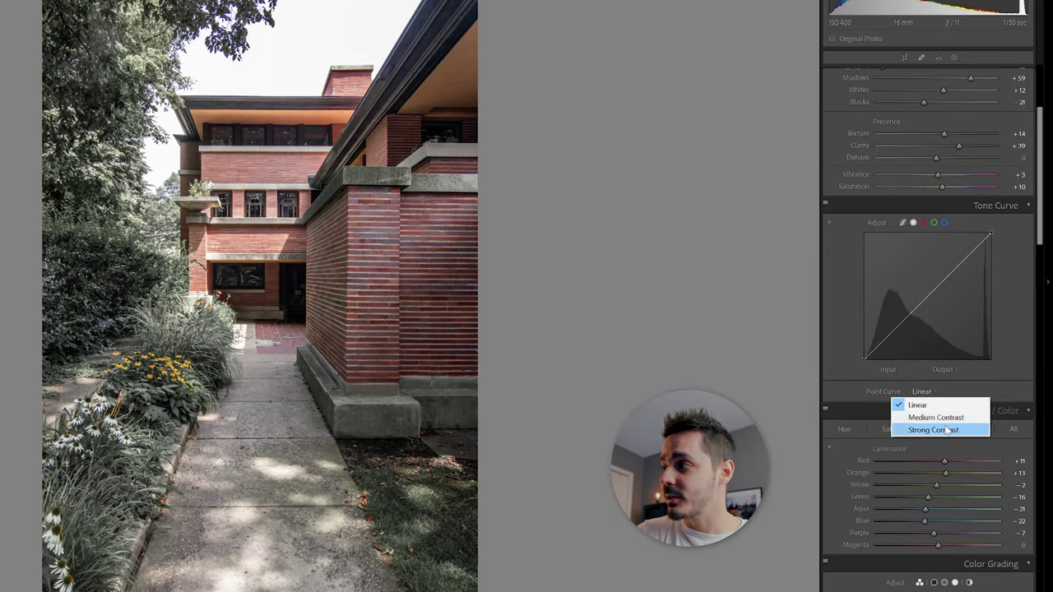
pyautogui.click(946, 418)
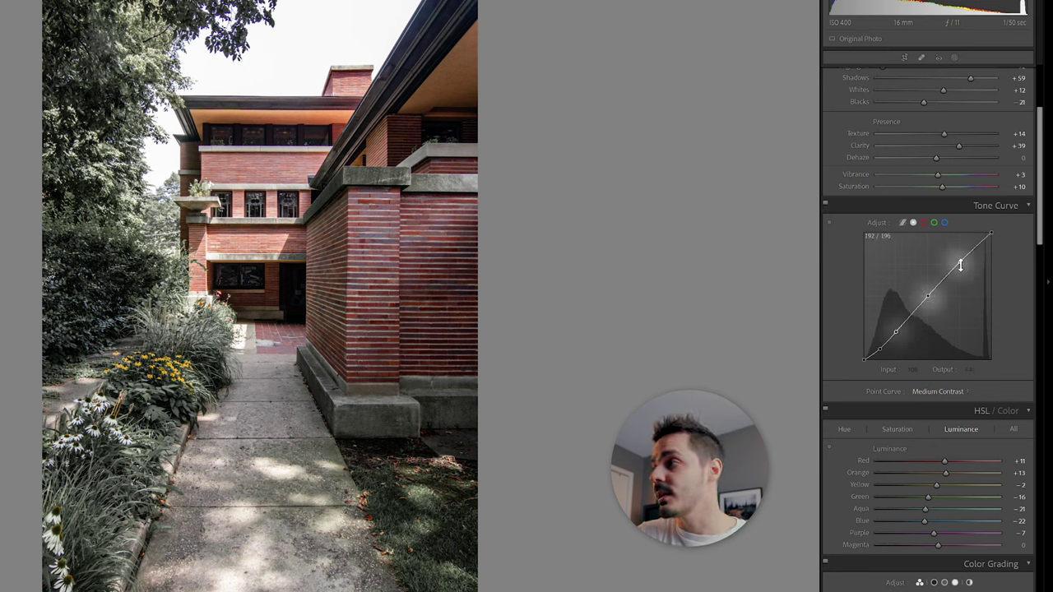
# Shape the tone curve into a stronger S, placing a shadow point at input 37, output 17 and lifting two highlight points
pyautogui.click(897, 330)
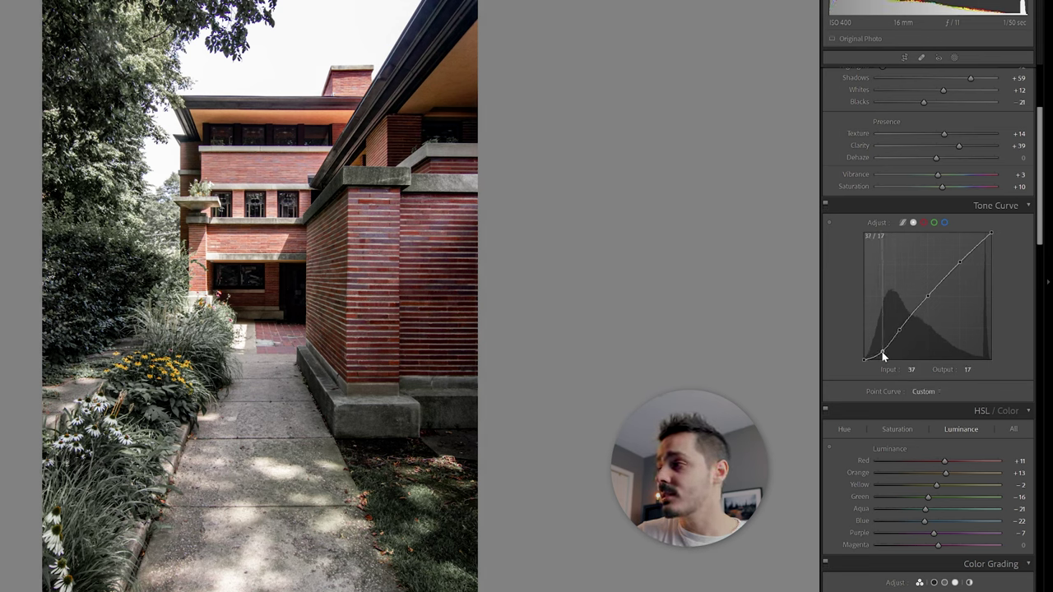
pyautogui.click(882, 354)
pyautogui.moveTo(959, 264); pyautogui.dragTo(955, 260)
pyautogui.click(973, 242)
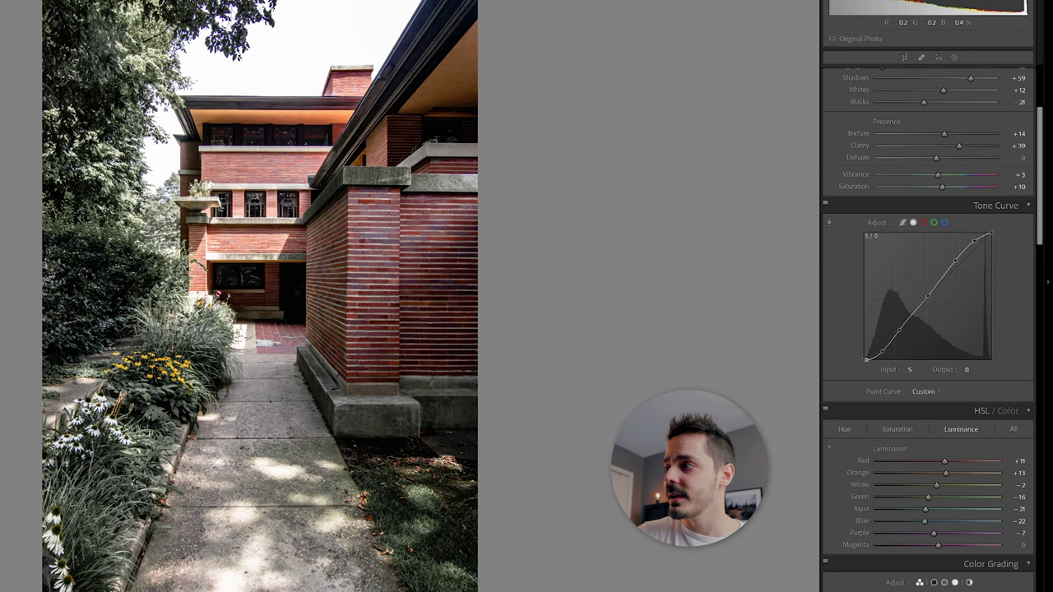
# Set the tone curve's black point to input 5, output 1, and nudge the lower shadow and midtone points
pyautogui.moveTo(865, 360)
pyautogui.mouseDown()
pyautogui.moveTo(866, 349)
pyautogui.moveTo(865, 360)
pyautogui.mouseUp()
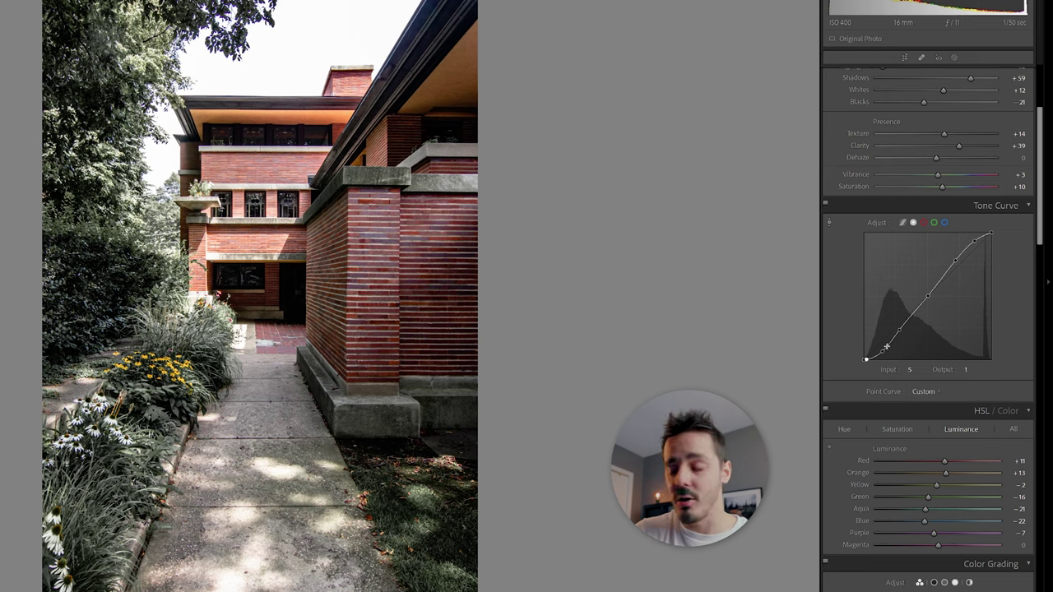
pyautogui.moveTo(883, 352); pyautogui.dragTo(882, 350)
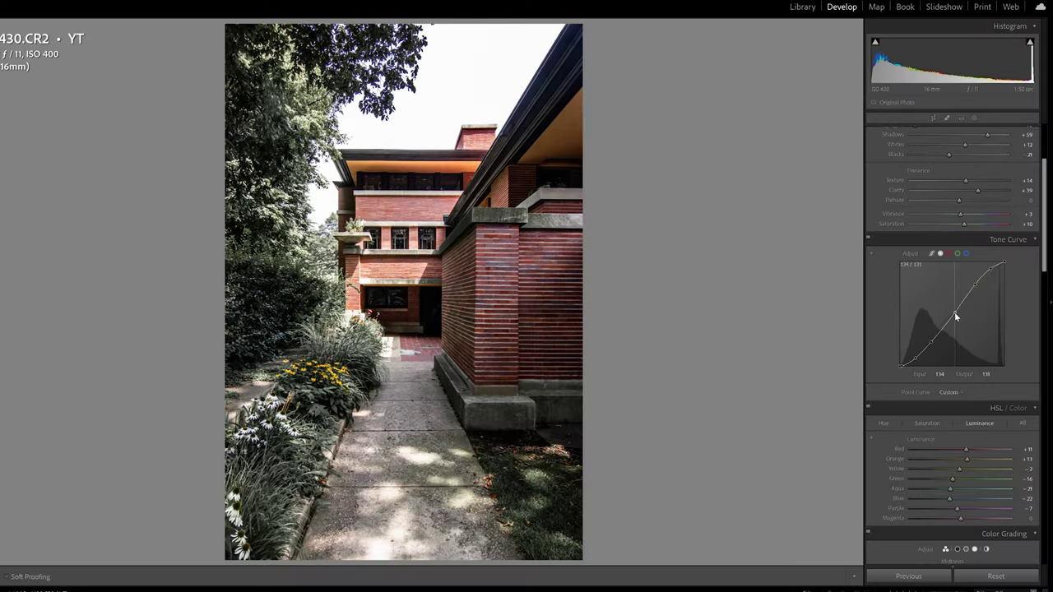
pyautogui.moveTo(954, 312); pyautogui.dragTo(959, 320)
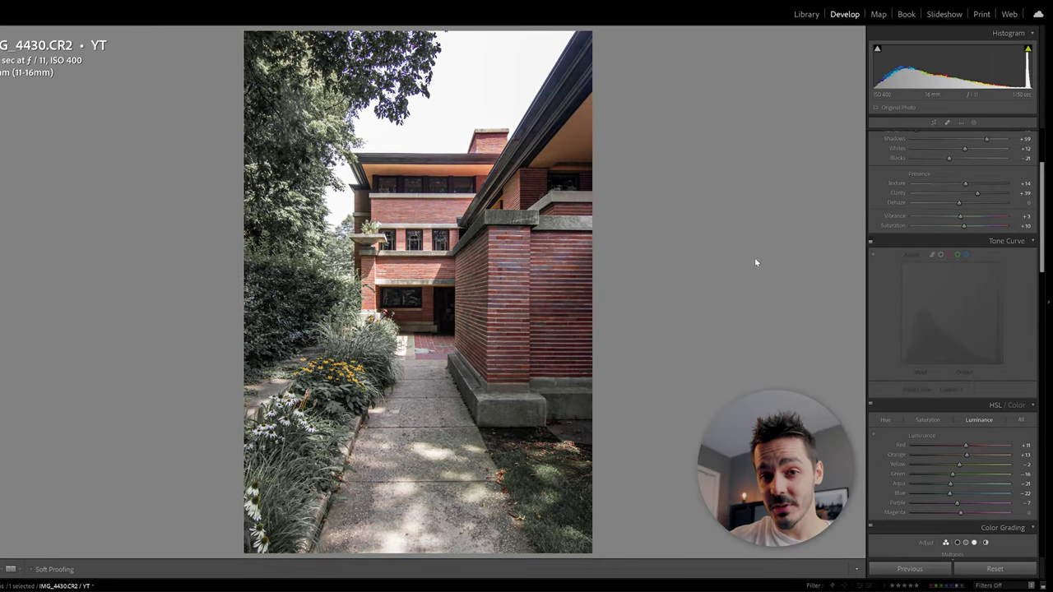
# Turn the tone curve back on and add a linear gradient mask over the foreground walkway with Exposure at −1.26
pyautogui.click(871, 242)
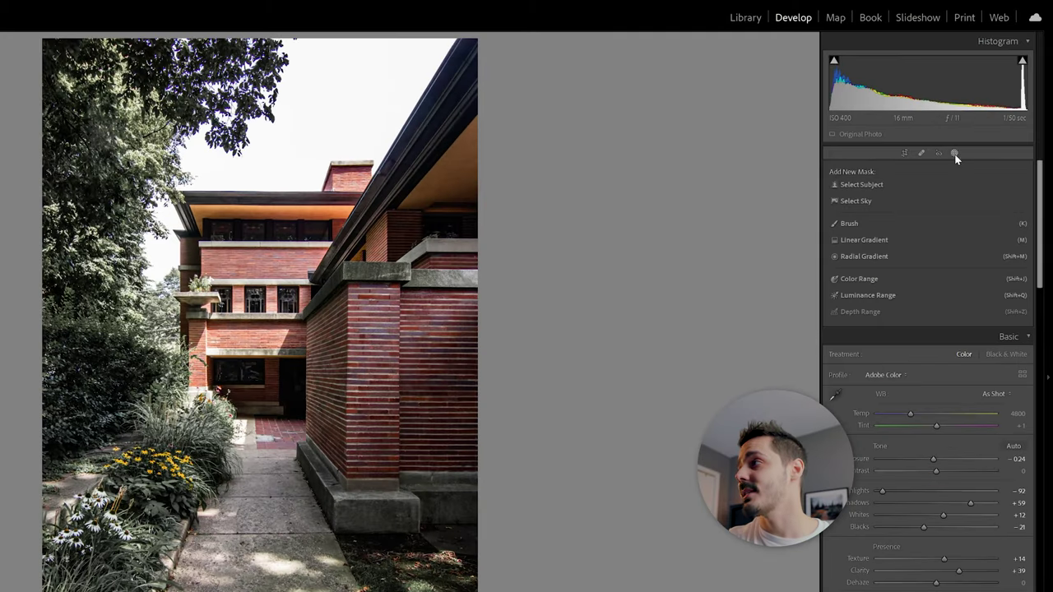
pyautogui.click(868, 240)
pyautogui.moveTo(225, 591); pyautogui.dragTo(278, 473)
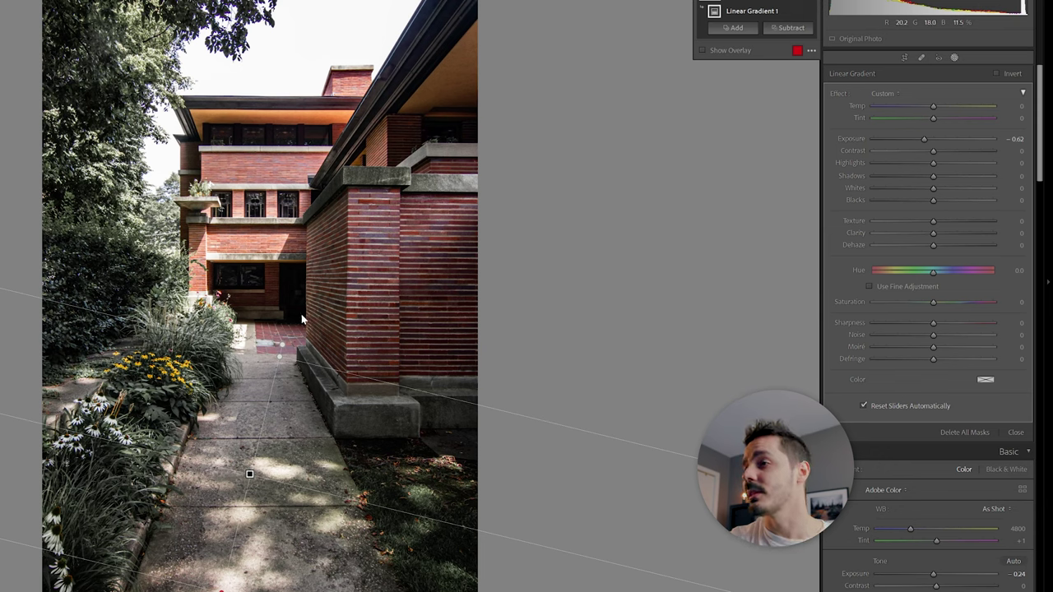
pyautogui.moveTo(923, 138); pyautogui.dragTo(916, 138)
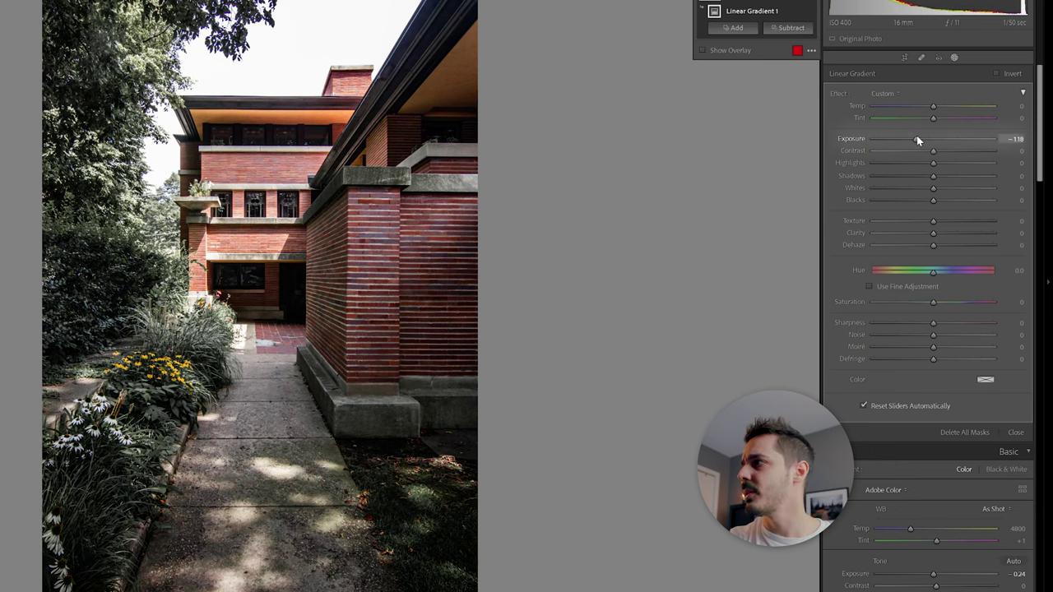
pyautogui.moveTo(916, 138); pyautogui.dragTo(914, 138)
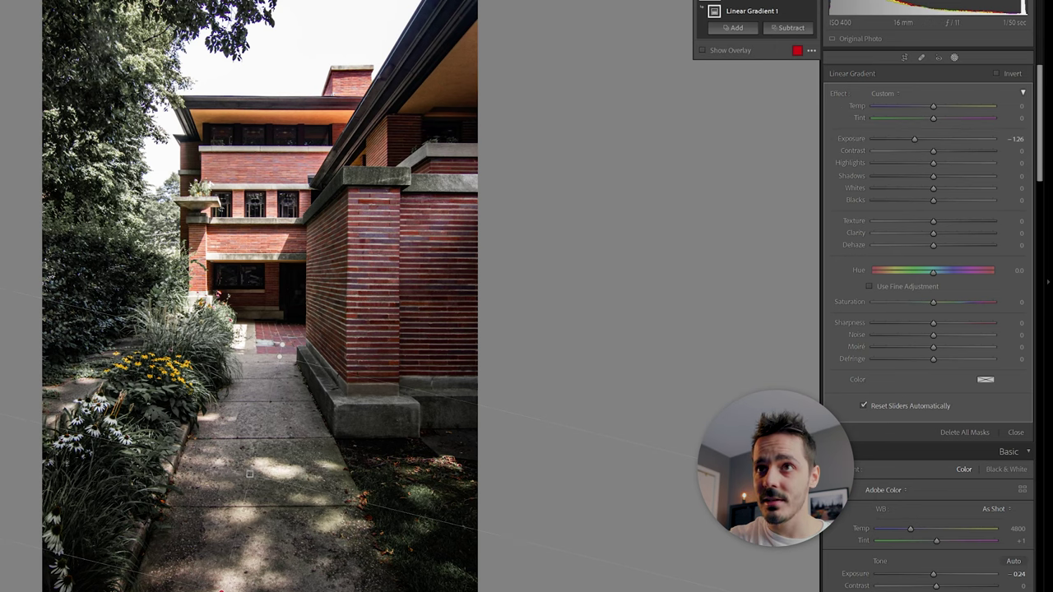
# Inspect the shaded grass, add a linear gradient mask from the photo's lower-right corner across the brick wall, and set its Clarity to −16
pyautogui.press('z')
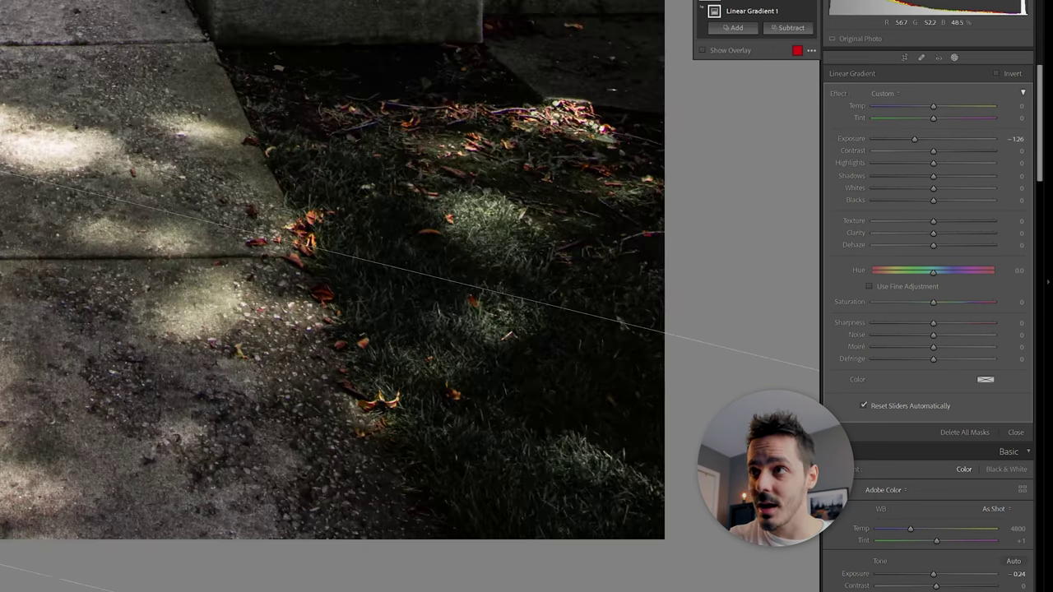
pyautogui.moveTo(346, 280); pyautogui.dragTo(646, 251)
pyautogui.moveTo(576, 231); pyautogui.dragTo(536, 376)
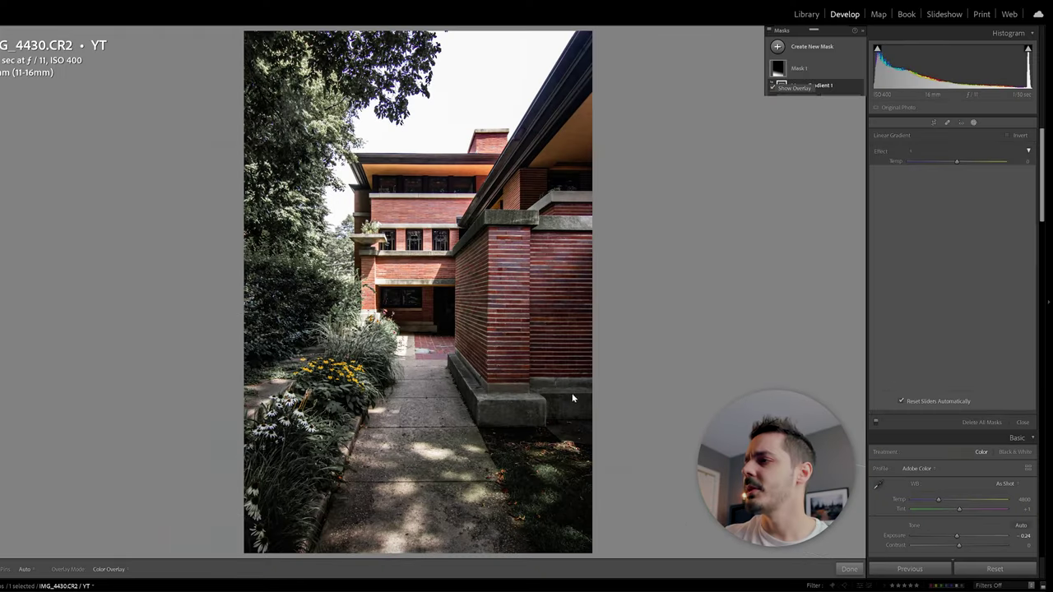
pyautogui.moveTo(566, 387); pyautogui.dragTo(454, 296)
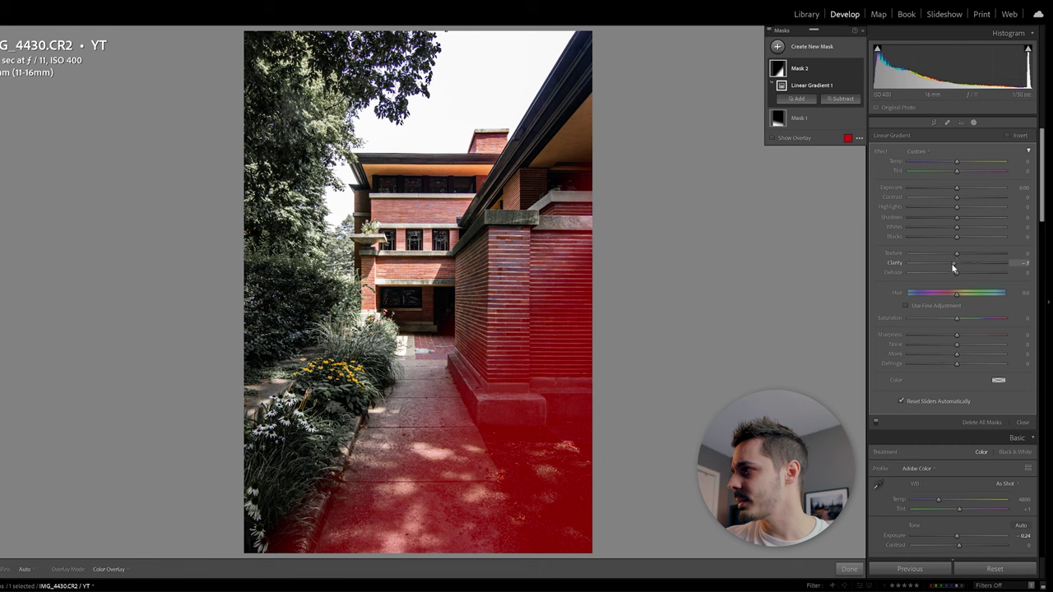
pyautogui.moveTo(954, 268); pyautogui.dragTo(936, 264)
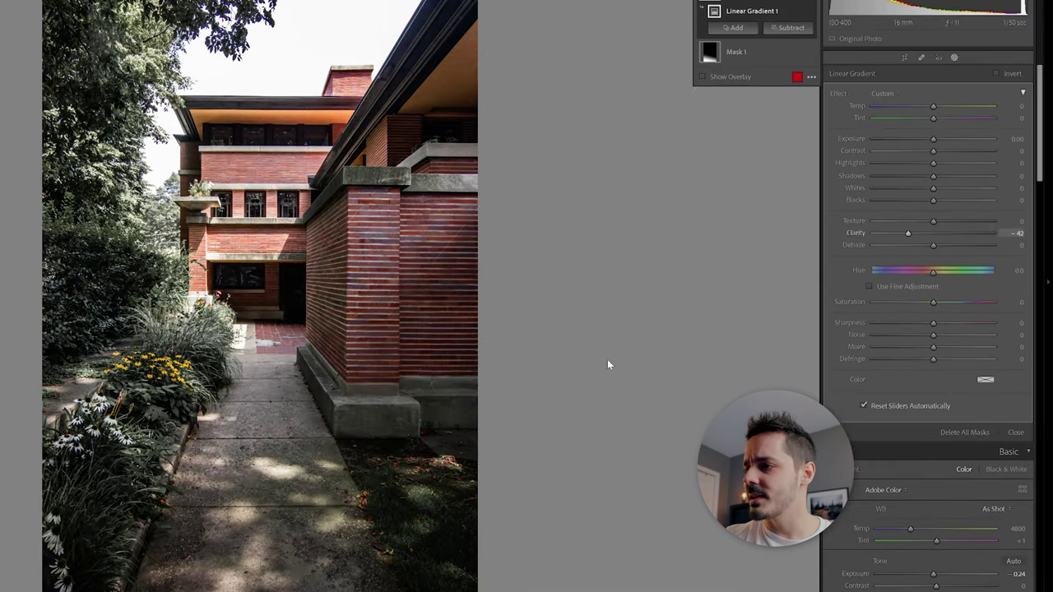
pyautogui.click(250, 475)
pyautogui.moveTo(336, 212); pyautogui.dragTo(123, 447)
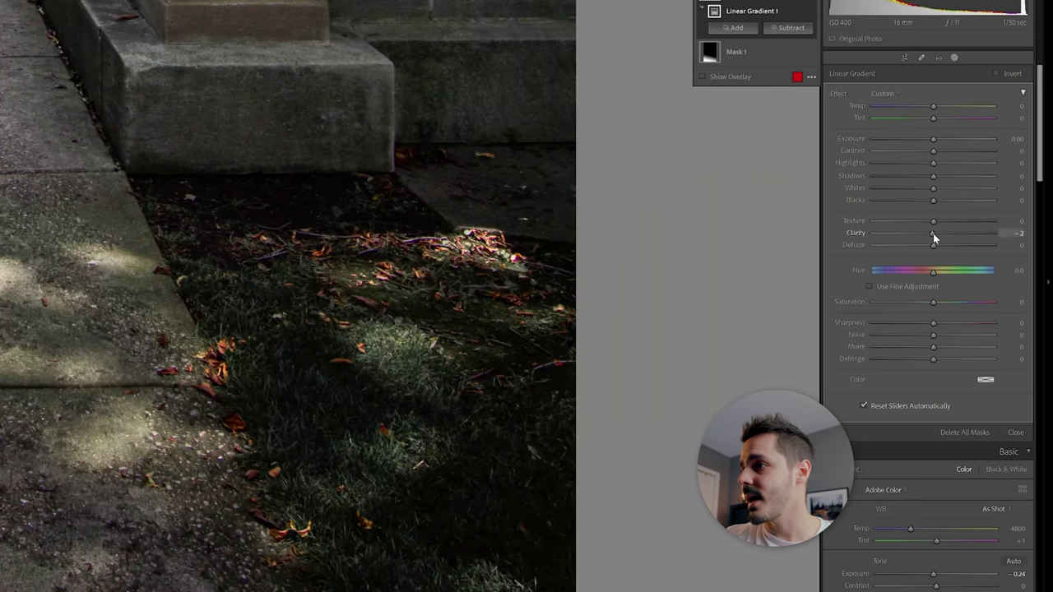
pyautogui.moveTo(933, 233); pyautogui.dragTo(923, 233)
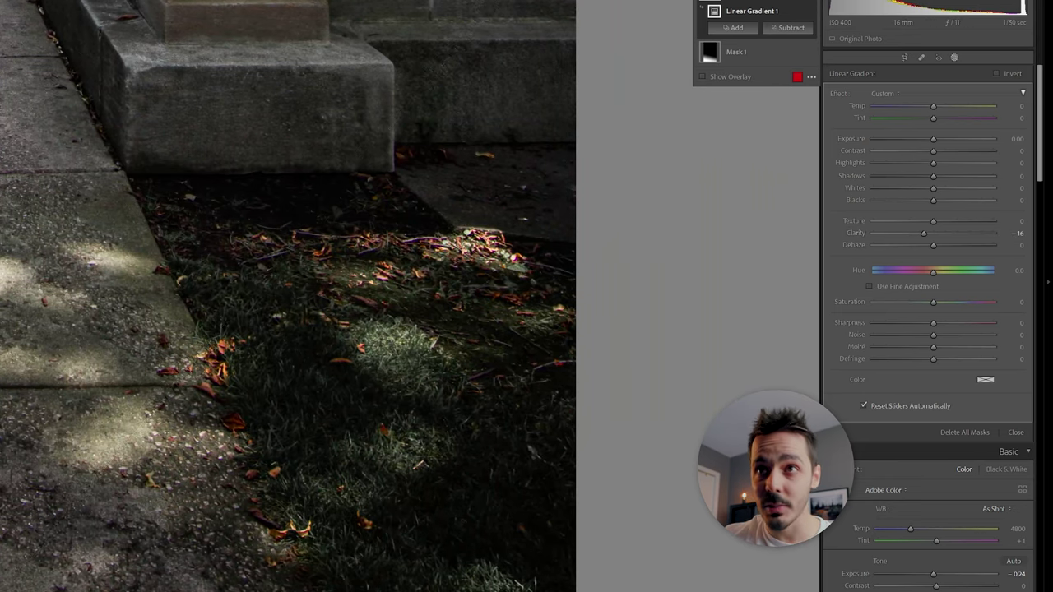
# Add a linear gradient mask from the left side over the hedge and flowers, and reduce its Sharpness and Clarity
pyautogui.moveTo(288, 165); pyautogui.dragTo(280, 543)
pyautogui.press('z')
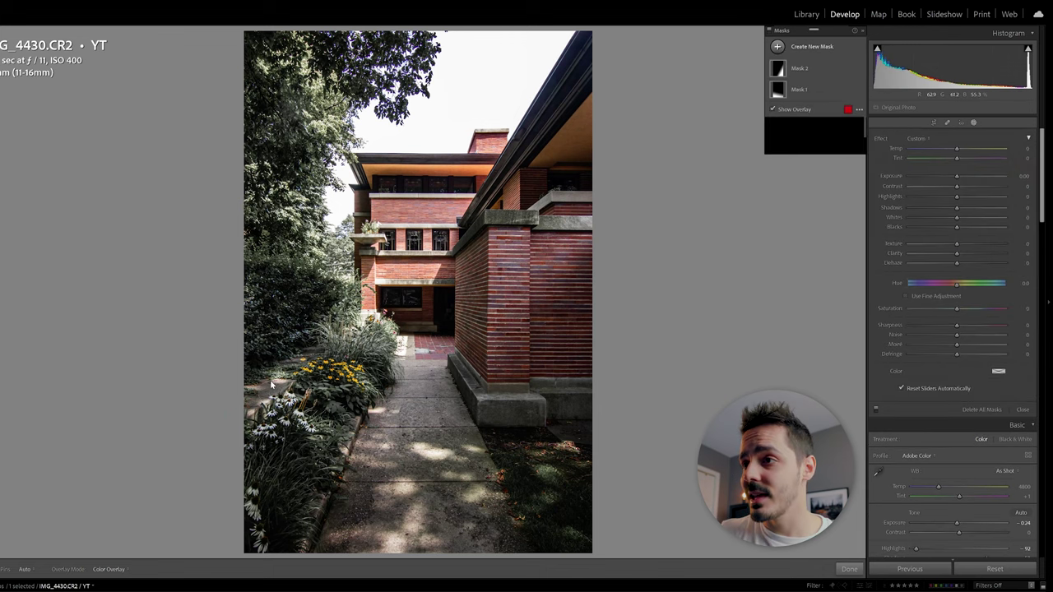
pyautogui.moveTo(271, 384); pyautogui.dragTo(386, 331)
pyautogui.moveTo(956, 335); pyautogui.dragTo(942, 335)
pyautogui.moveTo(957, 263); pyautogui.dragTo(938, 263)
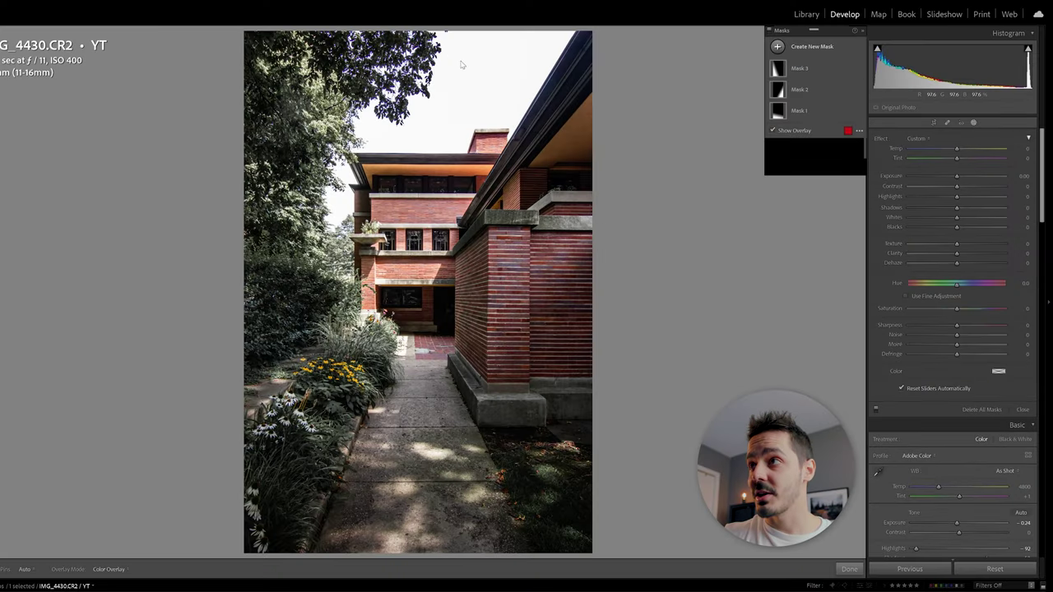
# Add a linear gradient mask down from the sky to the roofline with Dehaze at −23 and lowered Highlights
pyautogui.press('m')
pyautogui.moveTo(466, 75); pyautogui.dragTo(448, 165)
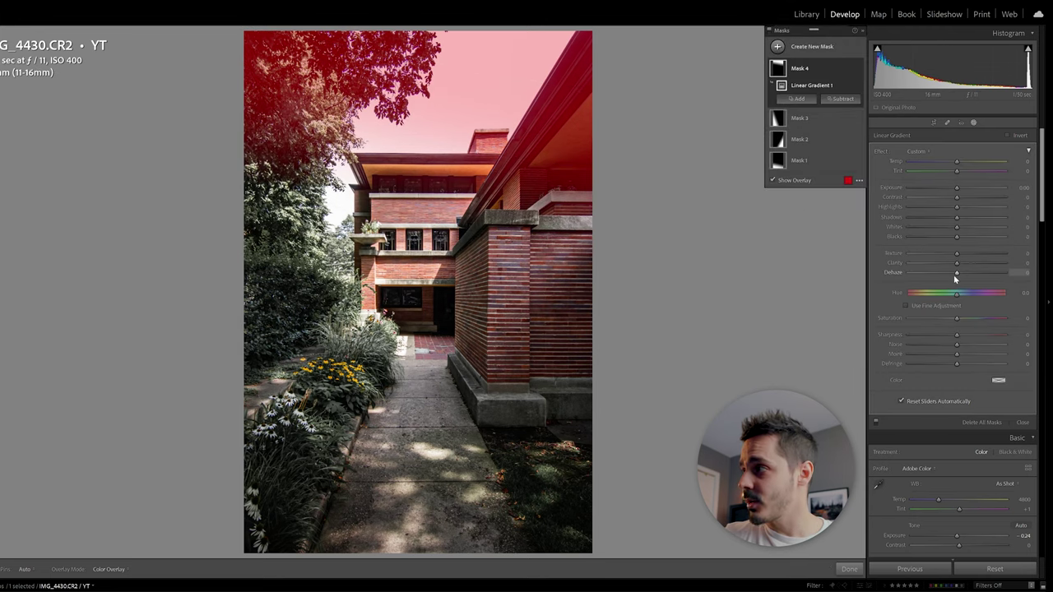
pyautogui.moveTo(956, 273); pyautogui.dragTo(948, 273)
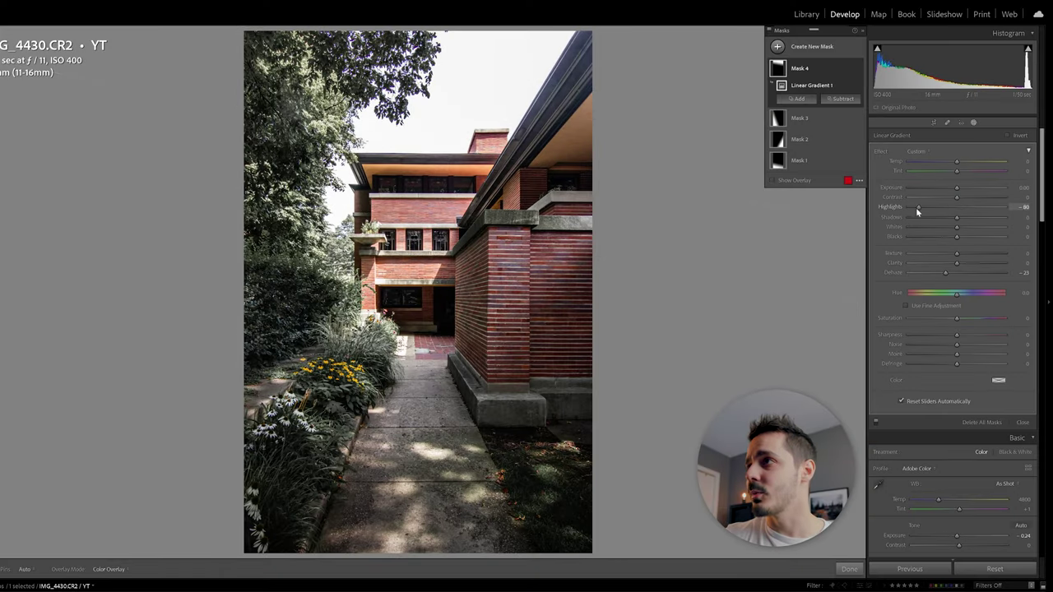
pyautogui.moveTo(915, 207); pyautogui.dragTo(944, 209)
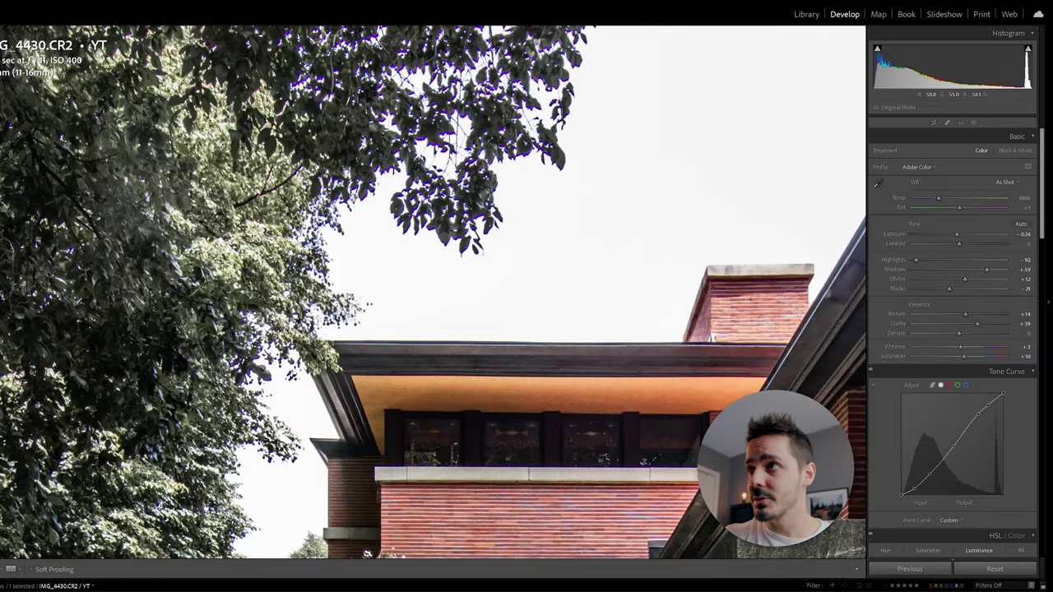
# Inspect the tree leaves against the sky up close and sample their purple fringing for the manual Defringe lens correction
pyautogui.moveTo(418, 120); pyautogui.dragTo(429, 195)
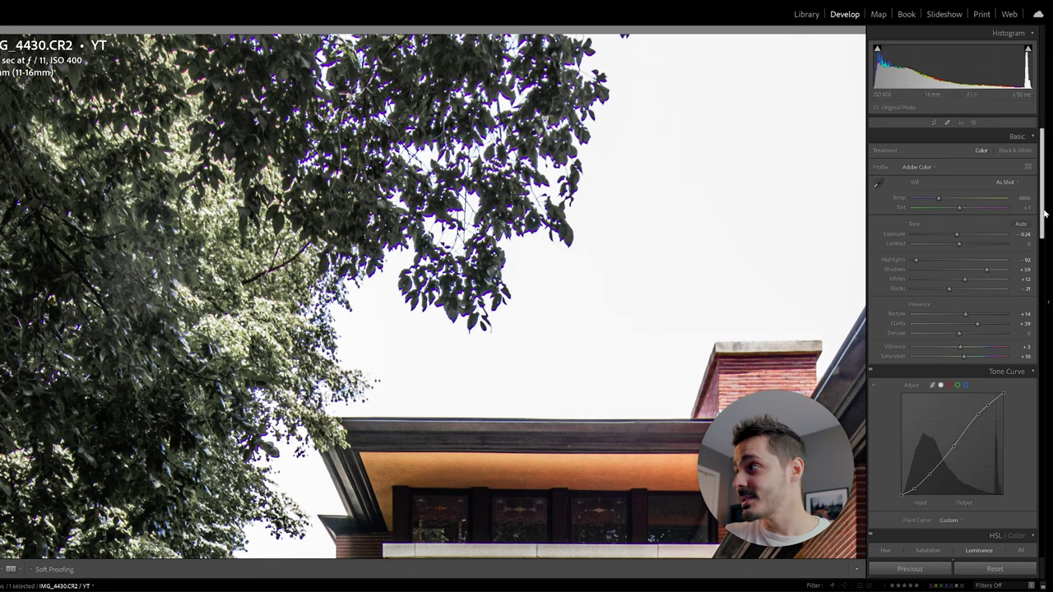
pyautogui.moveTo(1043, 223); pyautogui.dragTo(1043, 434)
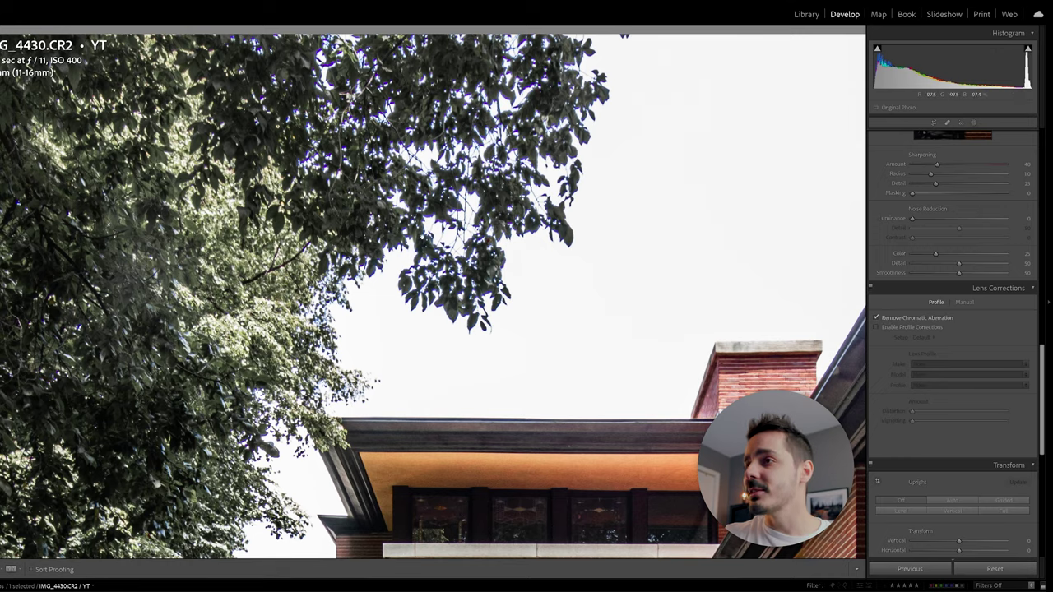
pyautogui.hscroll(2, 433, 296)
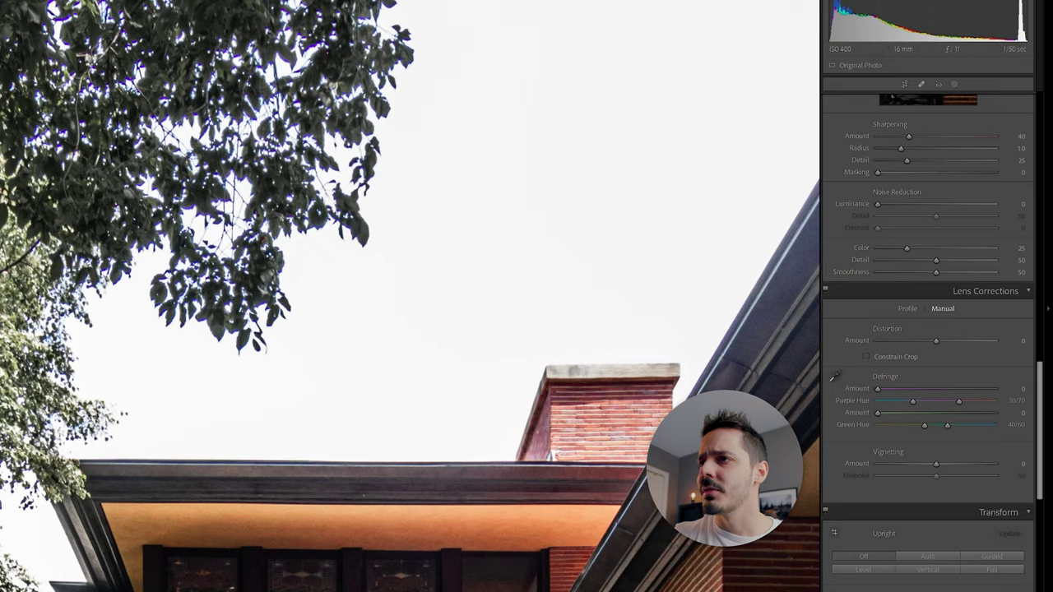
pyautogui.click(284, 308)
pyautogui.moveTo(203, 121); pyautogui.dragTo(154, 229)
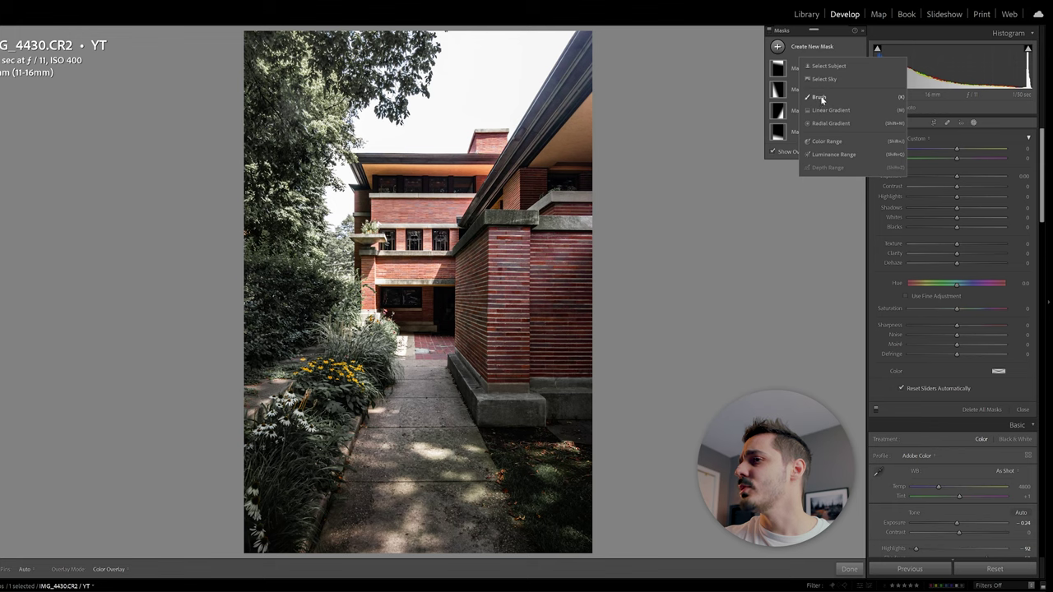
# Create a brush mask with Exposure −1.07 and Flow 24, and paint over the flowers and greenery left of the walkway
pyautogui.click(821, 99)
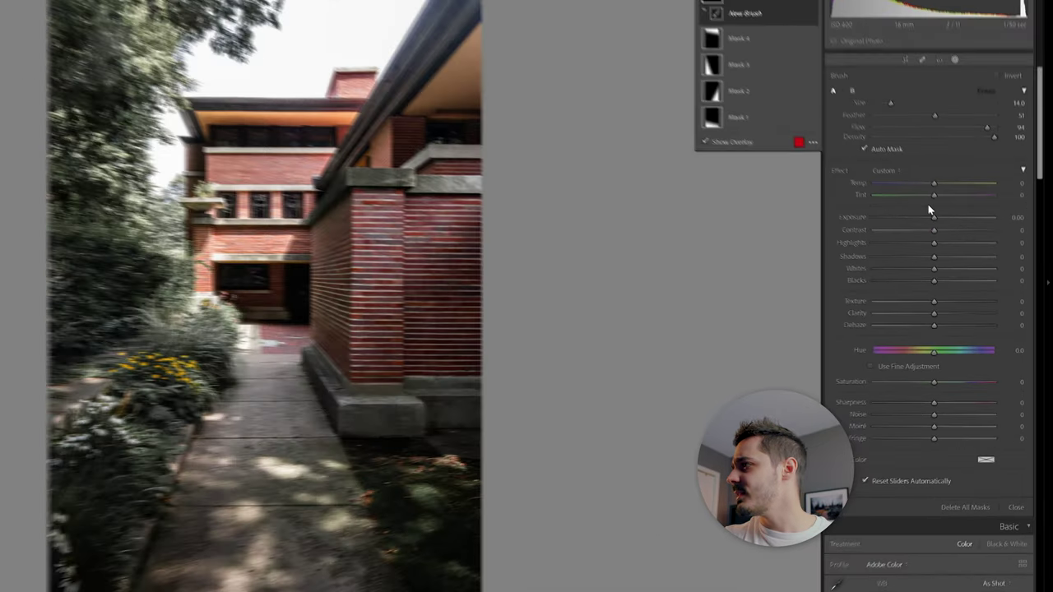
pyautogui.moveTo(934, 217); pyautogui.dragTo(927, 217)
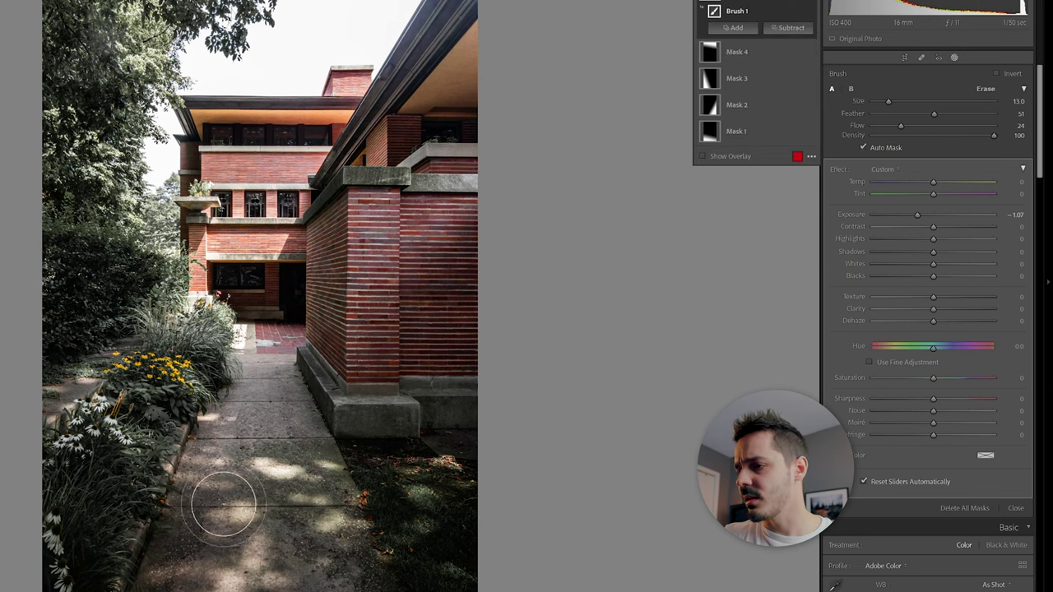
pyautogui.moveTo(71, 535)
pyautogui.mouseDown()
pyautogui.moveTo(56, 469)
pyautogui.moveTo(47, 530)
pyautogui.moveTo(85, 532)
pyautogui.moveTo(111, 583)
pyautogui.moveTo(123, 566)
pyautogui.moveTo(147, 568)
pyautogui.moveTo(146, 553)
pyautogui.moveTo(122, 535)
pyautogui.mouseUp()
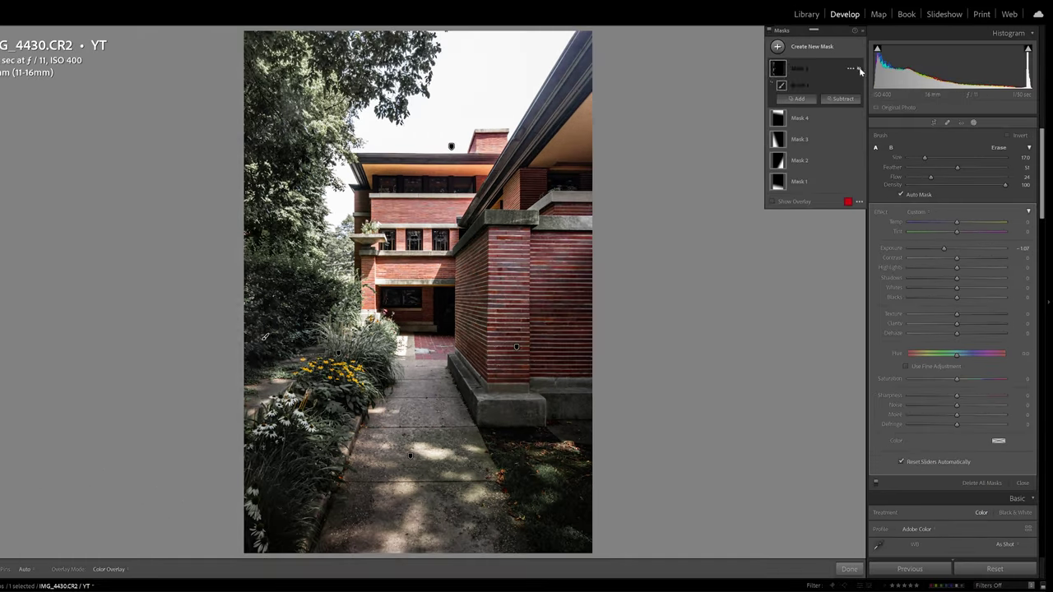
pyautogui.click(327, 371)
pyautogui.hotkey('ctrl', '-')
pyautogui.moveTo(400, 428); pyautogui.dragTo(379, 134)
pyautogui.scroll(-1, 276, 258)
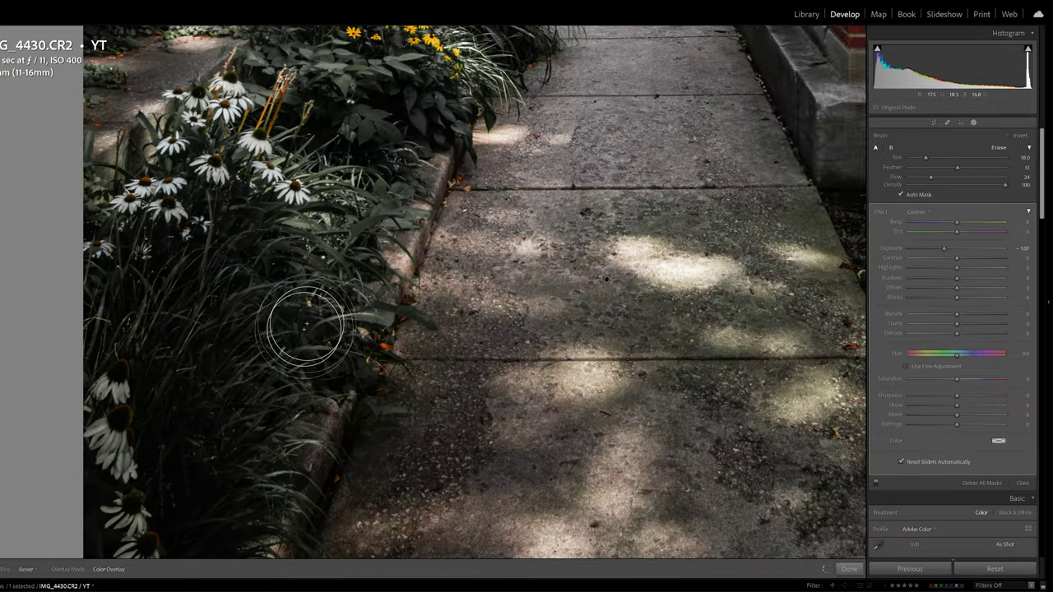
pyautogui.press('z')
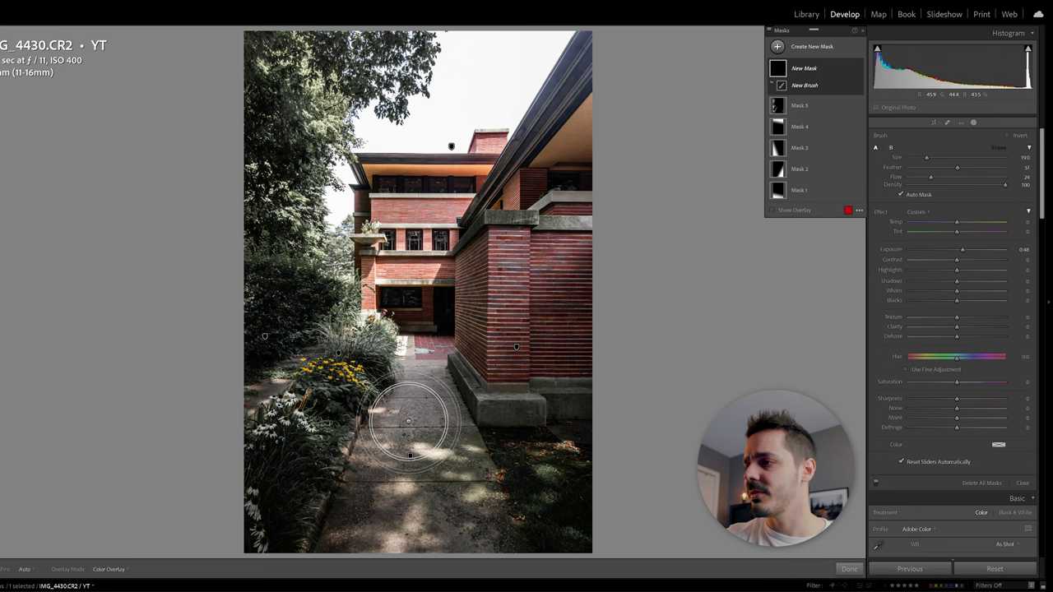
# Paint a brush mask with Exposure 0.48 along the walkway to the entrance, set Flow to 51, and check its coverage with the overlay
pyautogui.scroll(-1, 408, 421)
pyautogui.moveTo(418, 410)
pyautogui.mouseDown()
pyautogui.moveTo(427, 408)
pyautogui.moveTo(430, 351)
pyautogui.moveTo(413, 441)
pyautogui.moveTo(422, 322)
pyautogui.moveTo(460, 414)
pyautogui.moveTo(428, 321)
pyautogui.moveTo(441, 322)
pyautogui.mouseUp()
pyautogui.scroll(-4, 425, 331)
pyautogui.scroll(-5, 439, 327)
pyautogui.scroll(2, 410, 352)
pyautogui.press('5')
pyautogui.press('1')
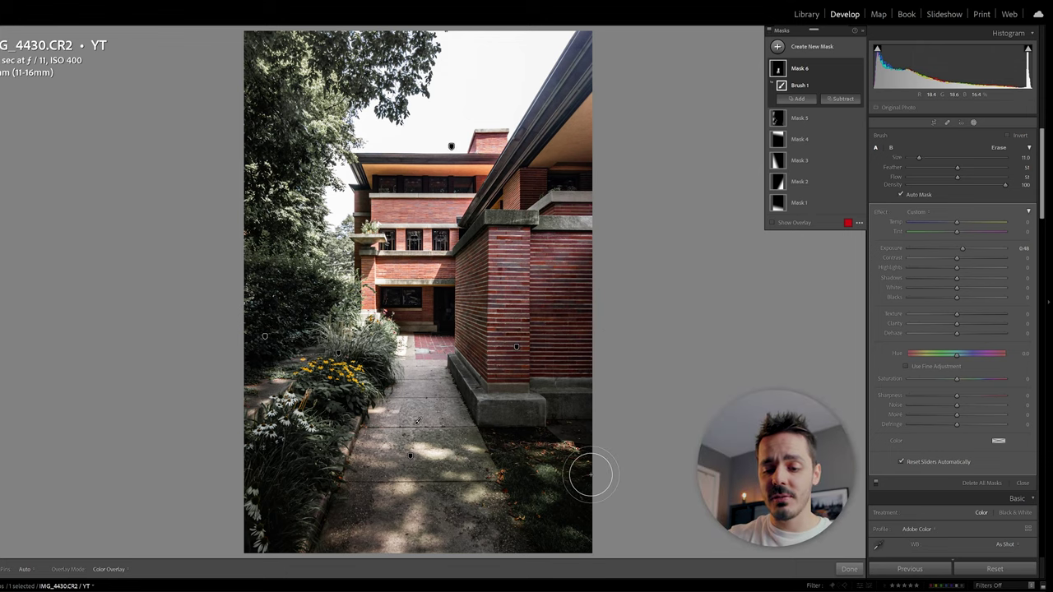
pyautogui.press('o')
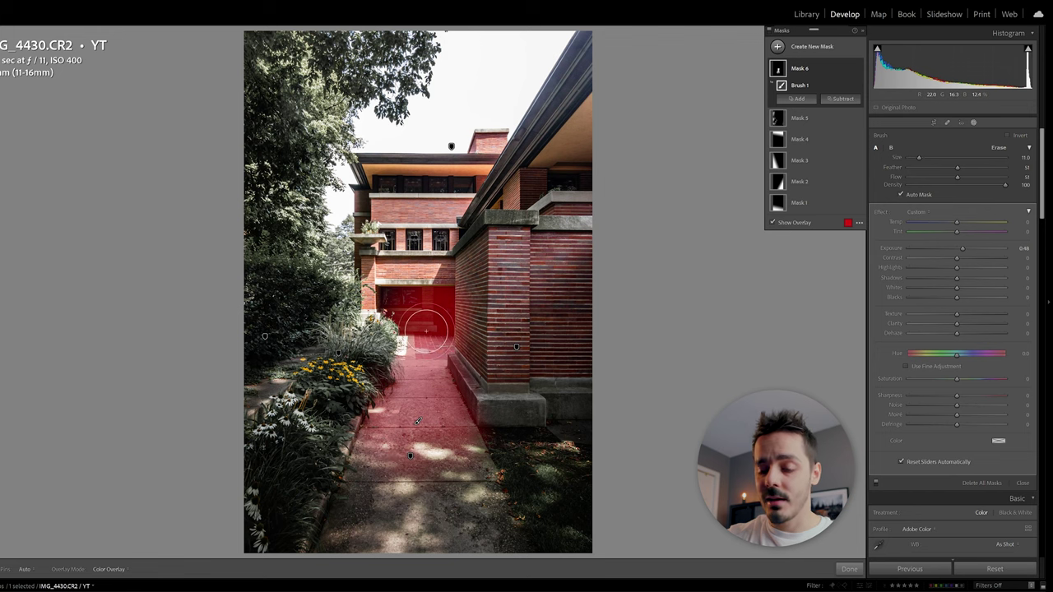
pyautogui.press('o')
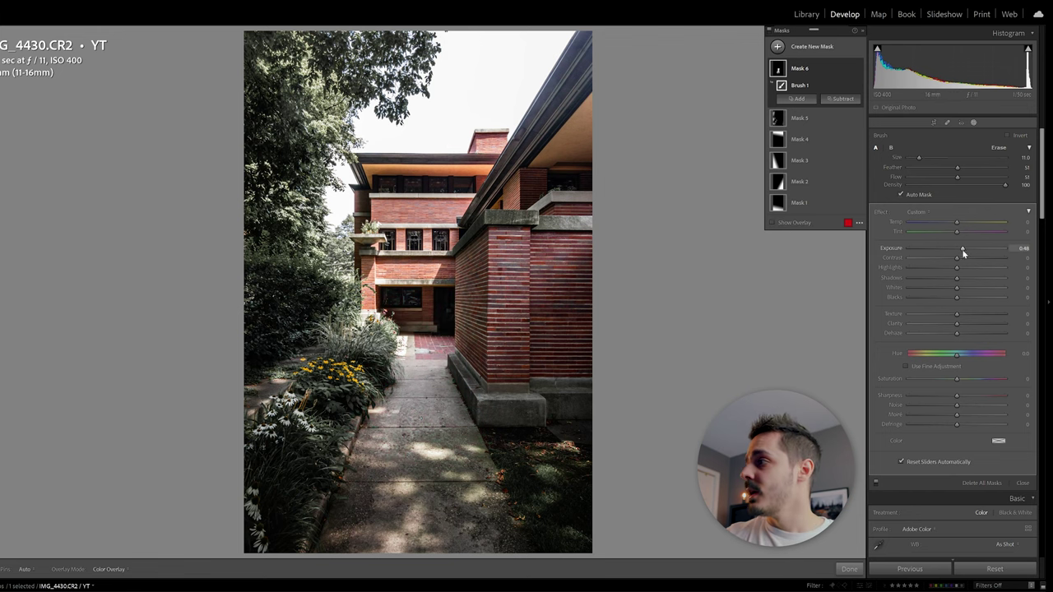
# Set the walkway brush mask's Exposure to 0.51 and extend the painted area on the path with a resized brush
pyautogui.moveTo(958, 250)
pyautogui.mouseDown()
pyautogui.moveTo(974, 253)
pyautogui.moveTo(966, 254)
pyautogui.mouseUp()
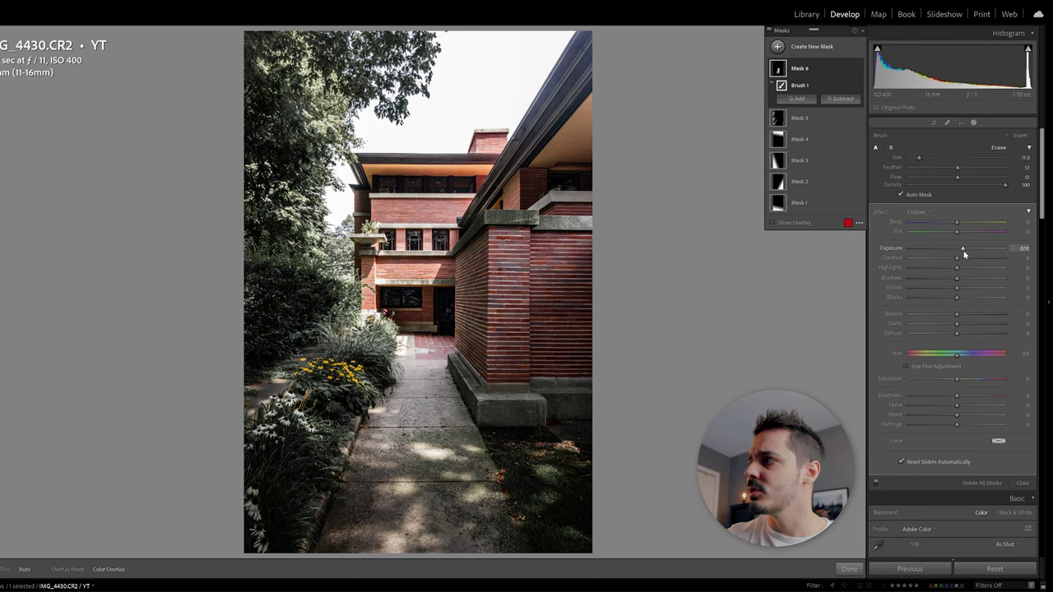
pyautogui.scroll(3, 477, 428)
pyautogui.moveTo(469, 430); pyautogui.dragTo(474, 466)
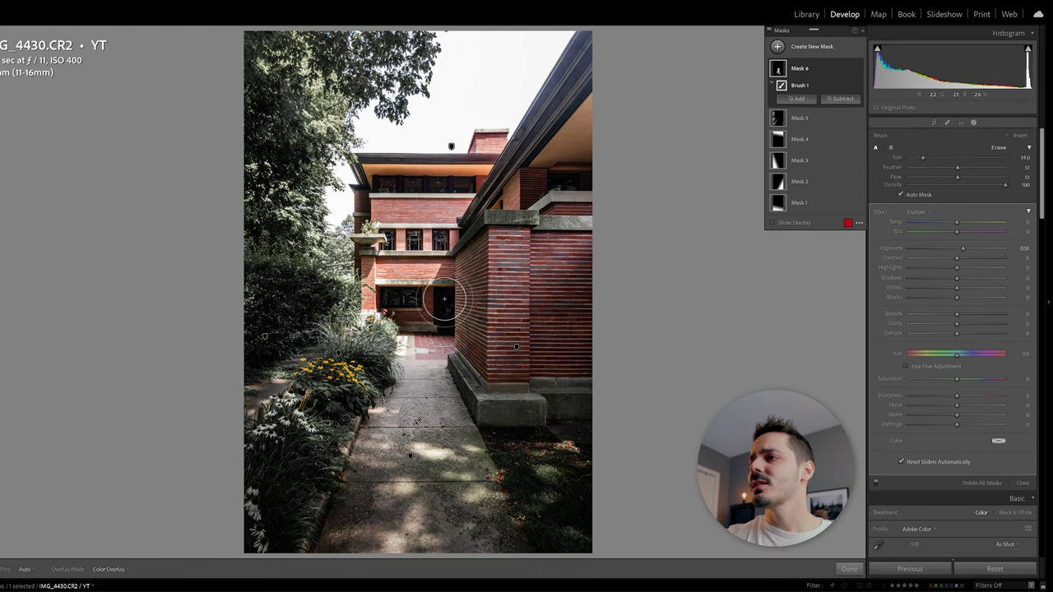
pyautogui.scroll(-5, 444, 300)
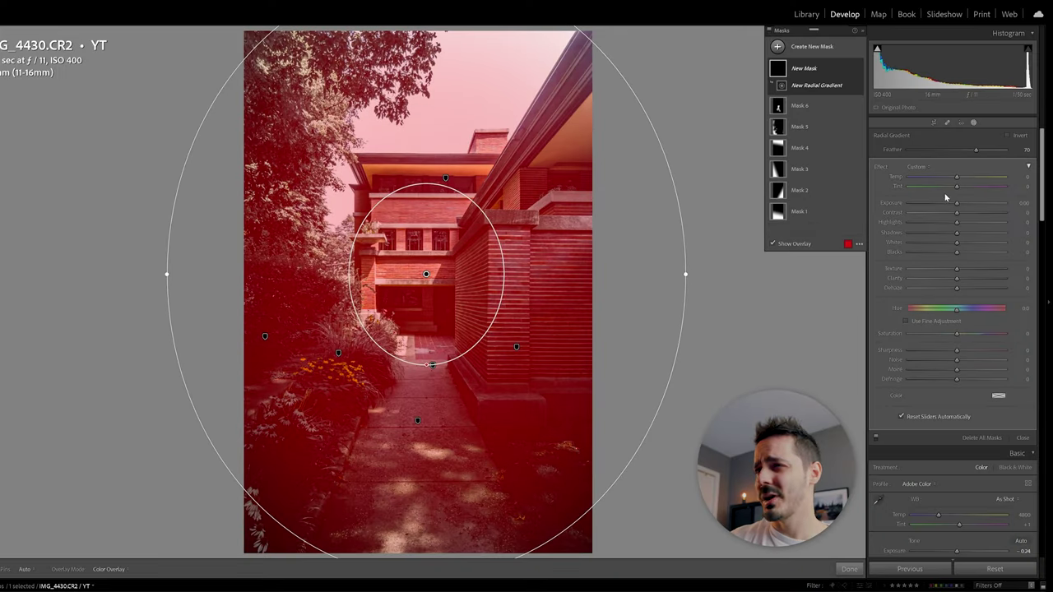
# Lower the Exposure of the radial gradient mask that covers everything outside the house entrance
pyautogui.moveTo(956, 203); pyautogui.dragTo(953, 206)
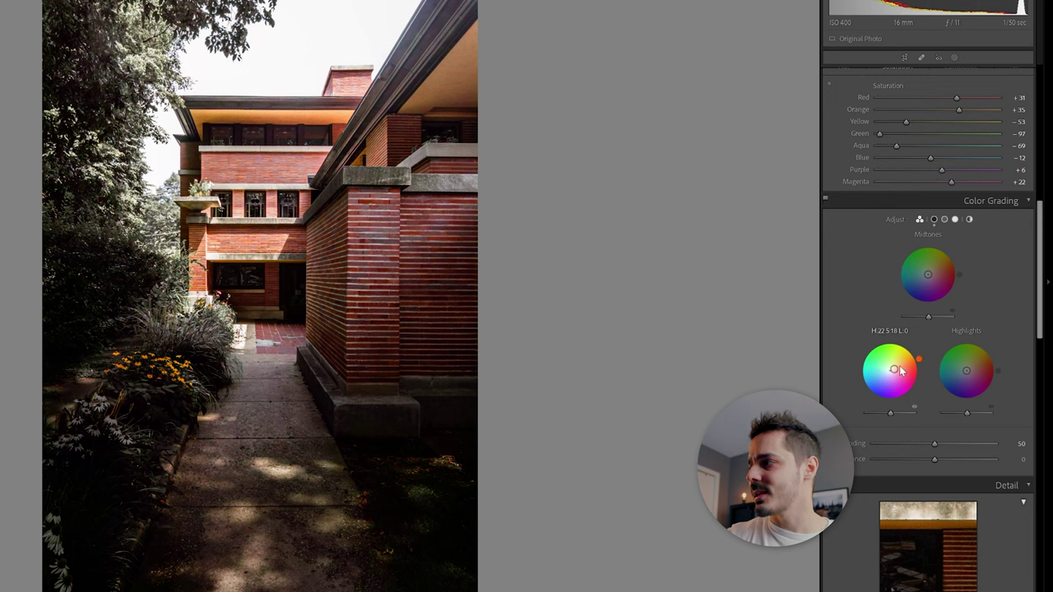
# Tint the midtones teal in Color Grading with hue 186 and saturation 19
pyautogui.moveTo(928, 273); pyautogui.dragTo(922, 274)
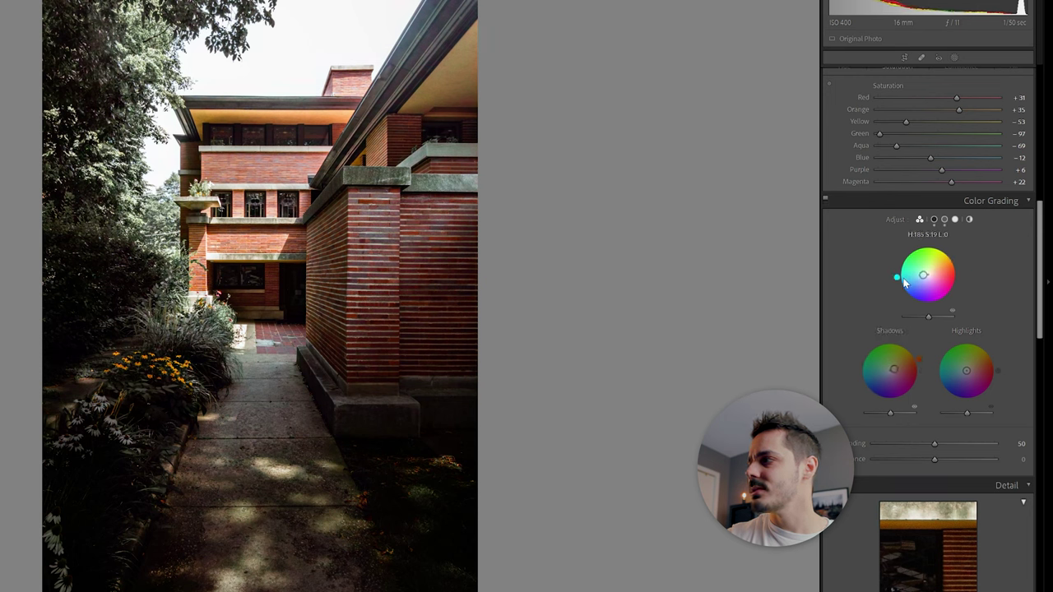